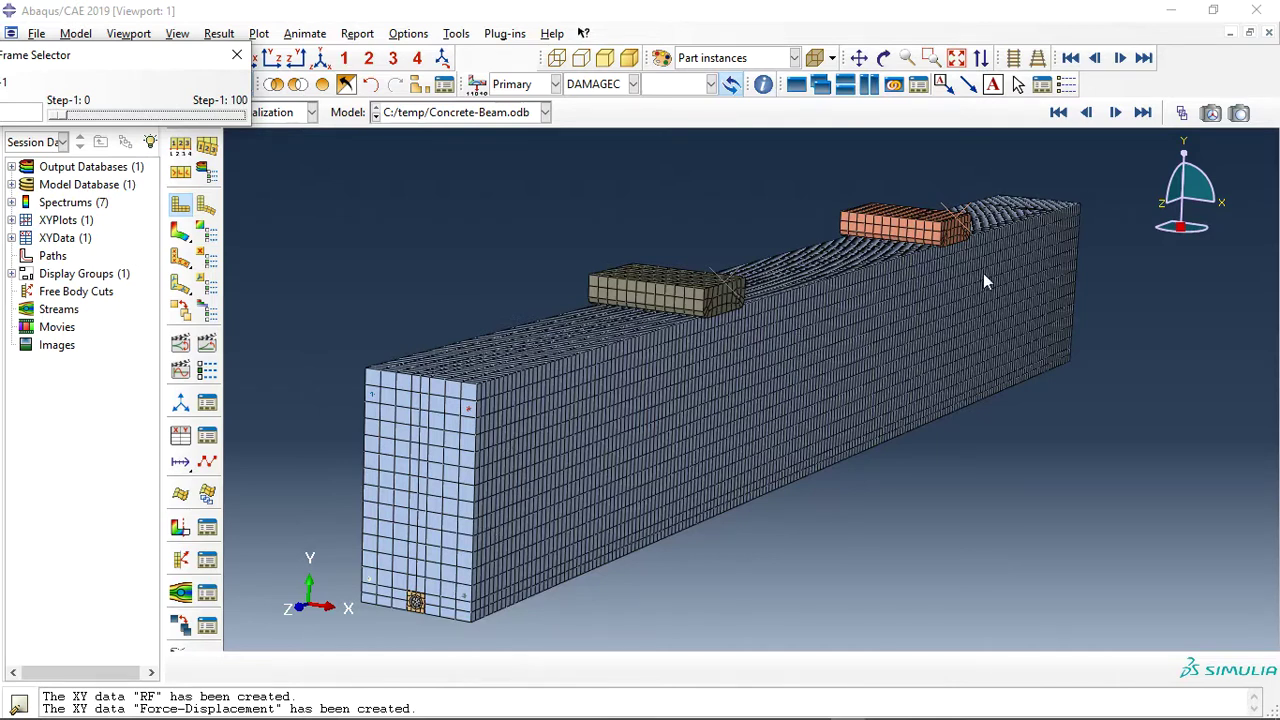
- Zoom into the beam end and make the model translucent to inspect the rebar, then opaque again
{"action": "scroll", "coordinate": [447, 639], "scroll_direction": "up", "scroll_amount": 2}
{"action": "scroll", "coordinate": [447, 628], "scroll_direction": "up", "scroll_amount": 2}
{"action": "scroll", "coordinate": [366, 591], "scroll_direction": "up", "scroll_amount": 2}
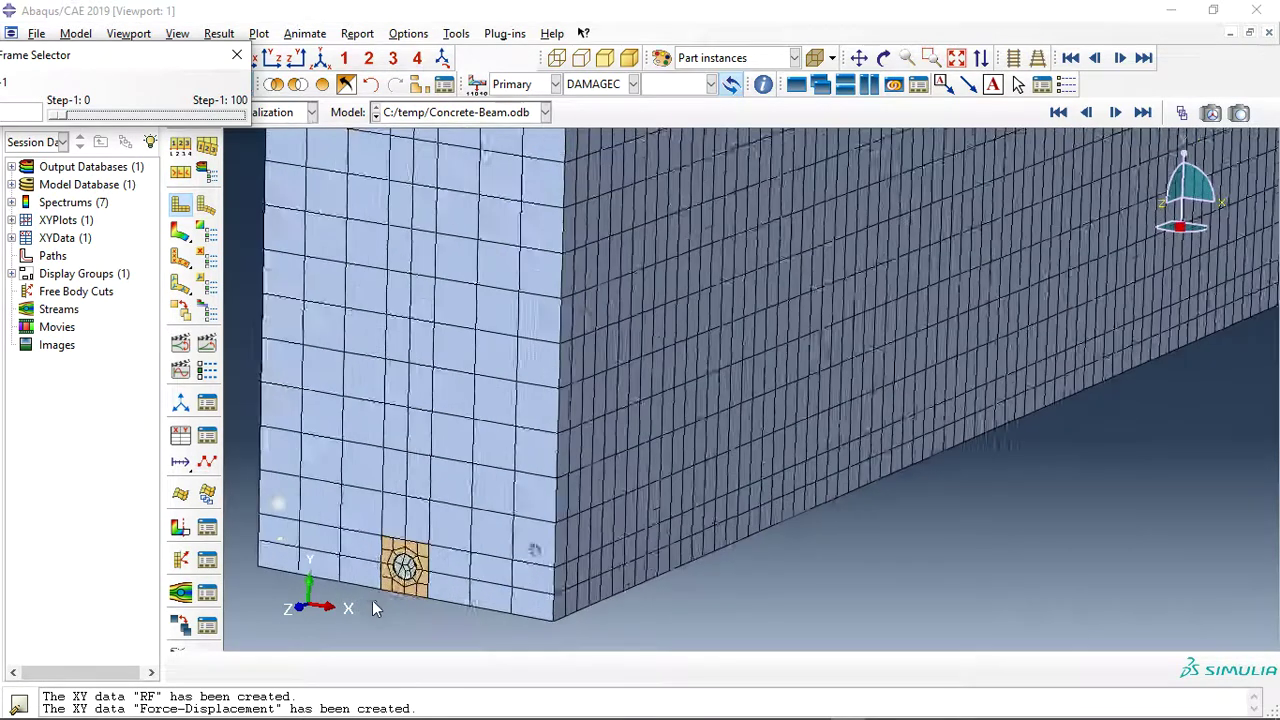
{"action": "scroll", "coordinate": [372, 608], "scroll_direction": "up", "scroll_amount": 2}
{"action": "scroll", "coordinate": [380, 560], "scroll_direction": "up", "scroll_amount": 1}
{"action": "scroll", "coordinate": [386, 500], "scroll_direction": "up", "scroll_amount": 1}
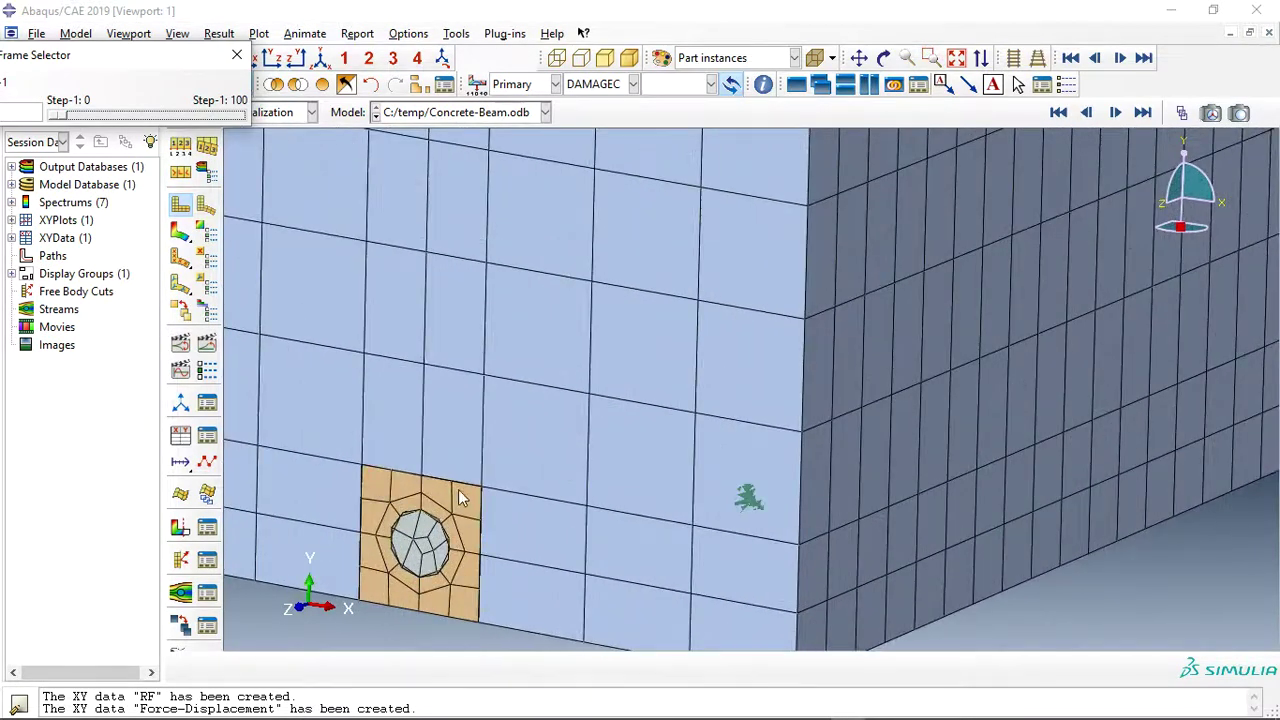
{"action": "left_click", "coordinate": [815, 57]}
{"action": "scroll", "coordinate": [618, 454], "scroll_direction": "down", "scroll_amount": 2}
{"action": "scroll", "coordinate": [626, 477], "scroll_direction": "down", "scroll_amount": 2}
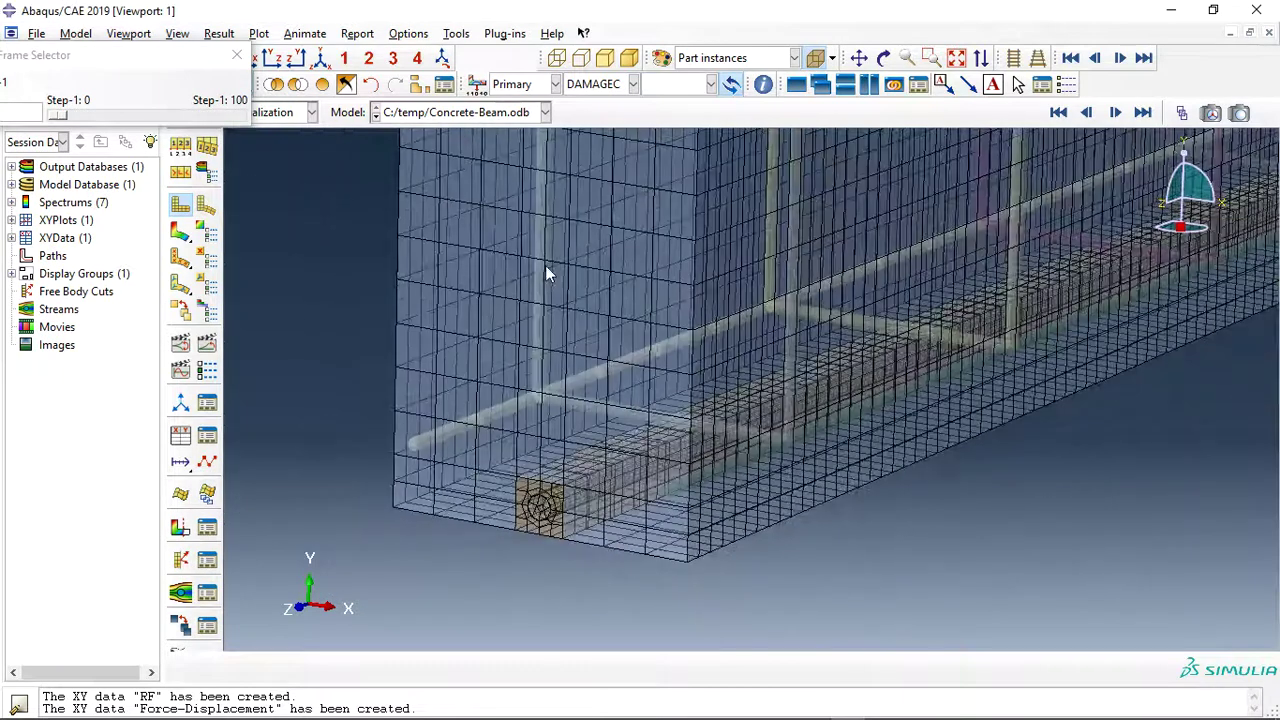
{"action": "scroll", "coordinate": [600, 513], "scroll_direction": "up", "scroll_amount": 2}
{"action": "scroll", "coordinate": [592, 527], "scroll_direction": "up", "scroll_amount": 2}
{"action": "scroll", "coordinate": [470, 470], "scroll_direction": "up", "scroll_amount": 2}
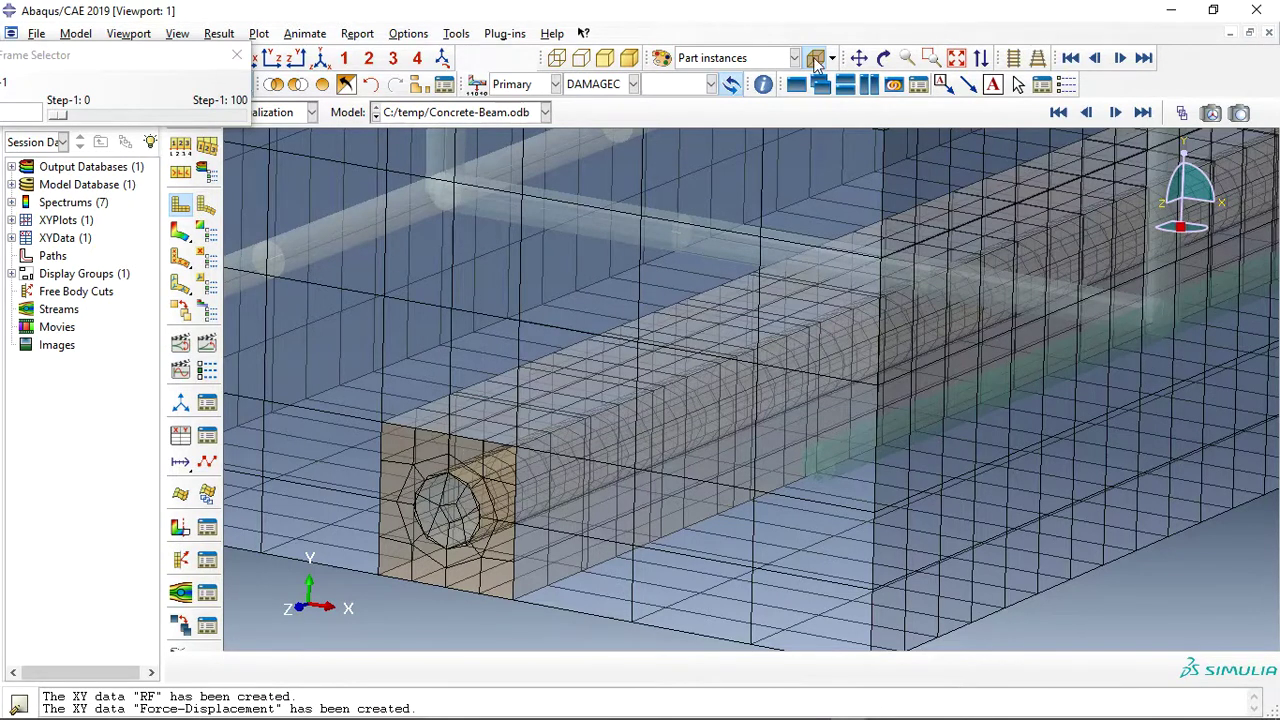
{"action": "left_click", "coordinate": [815, 60]}
- Fit the whole beam in view and plot the DAMAGEC contour on the deformed shape
{"action": "left_click", "coordinate": [956, 58]}
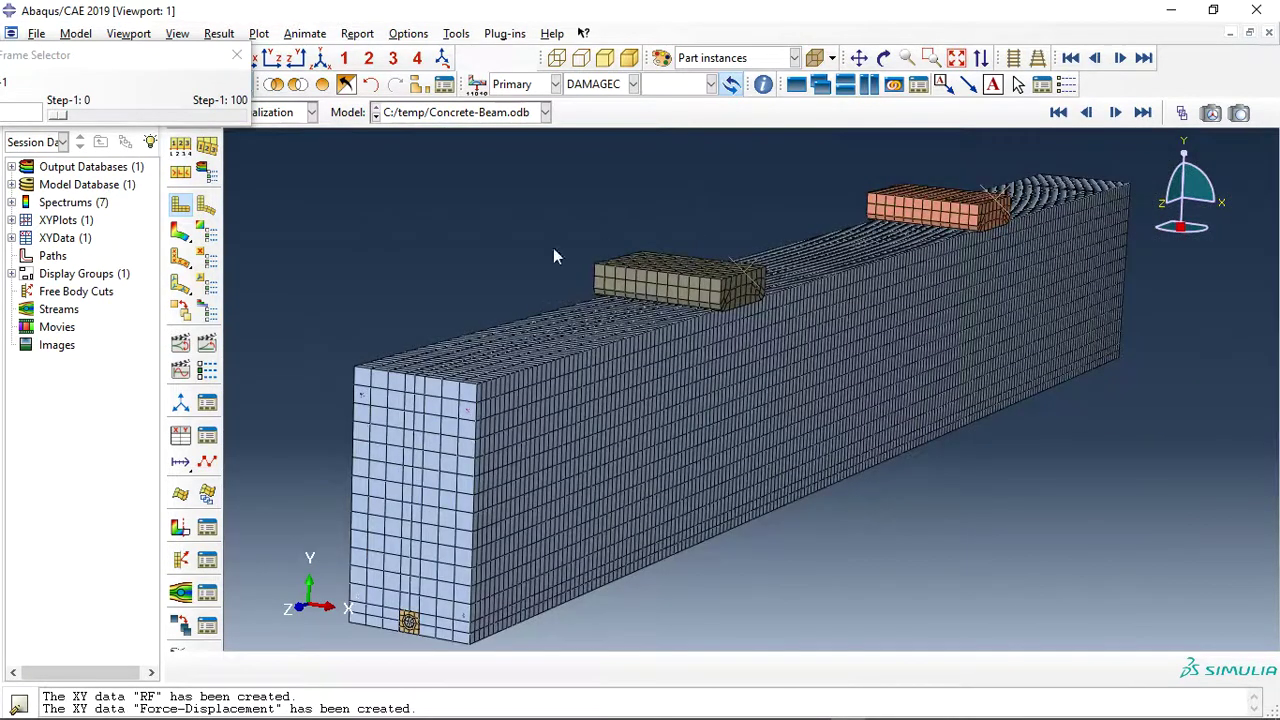
{"action": "scroll", "coordinate": [640, 290], "scroll_direction": "down", "scroll_amount": 1}
{"action": "left_click", "coordinate": [189, 229]}
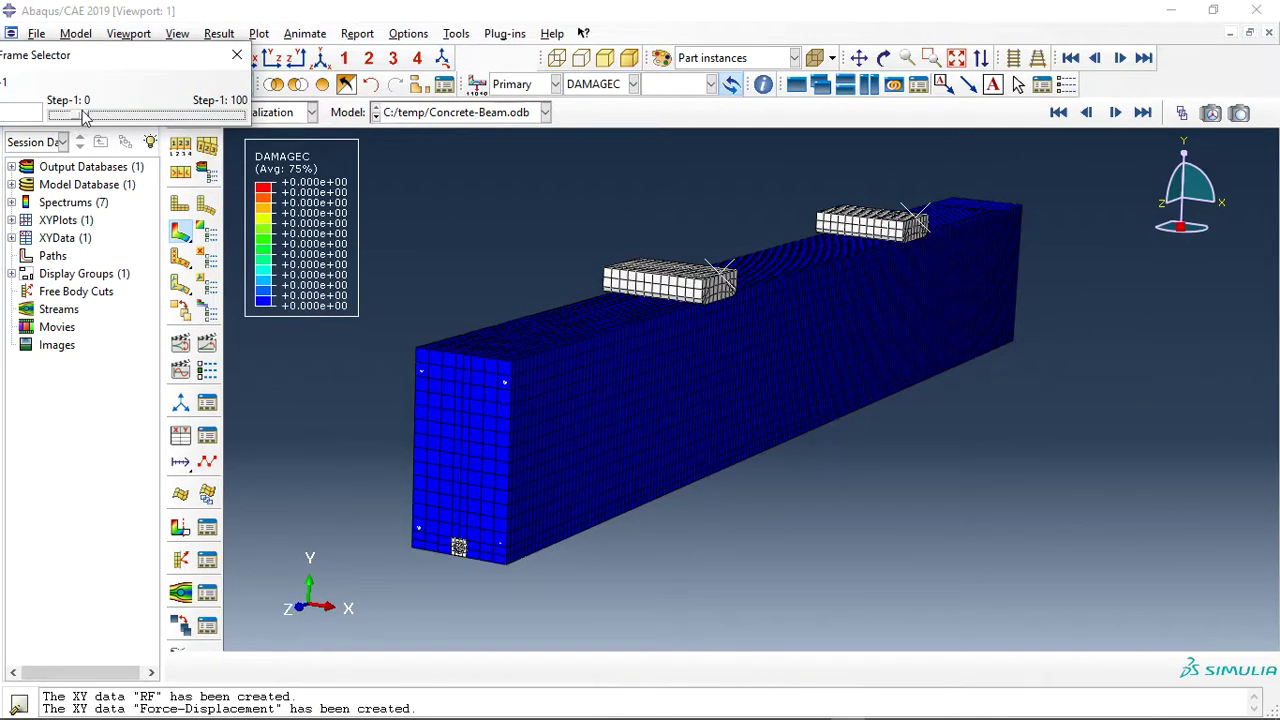
- Step to later frames and rotate the beam to watch compression damage develop
{"action": "left_click_drag", "start_coordinate": [85, 116], "coordinate": [115, 118]}
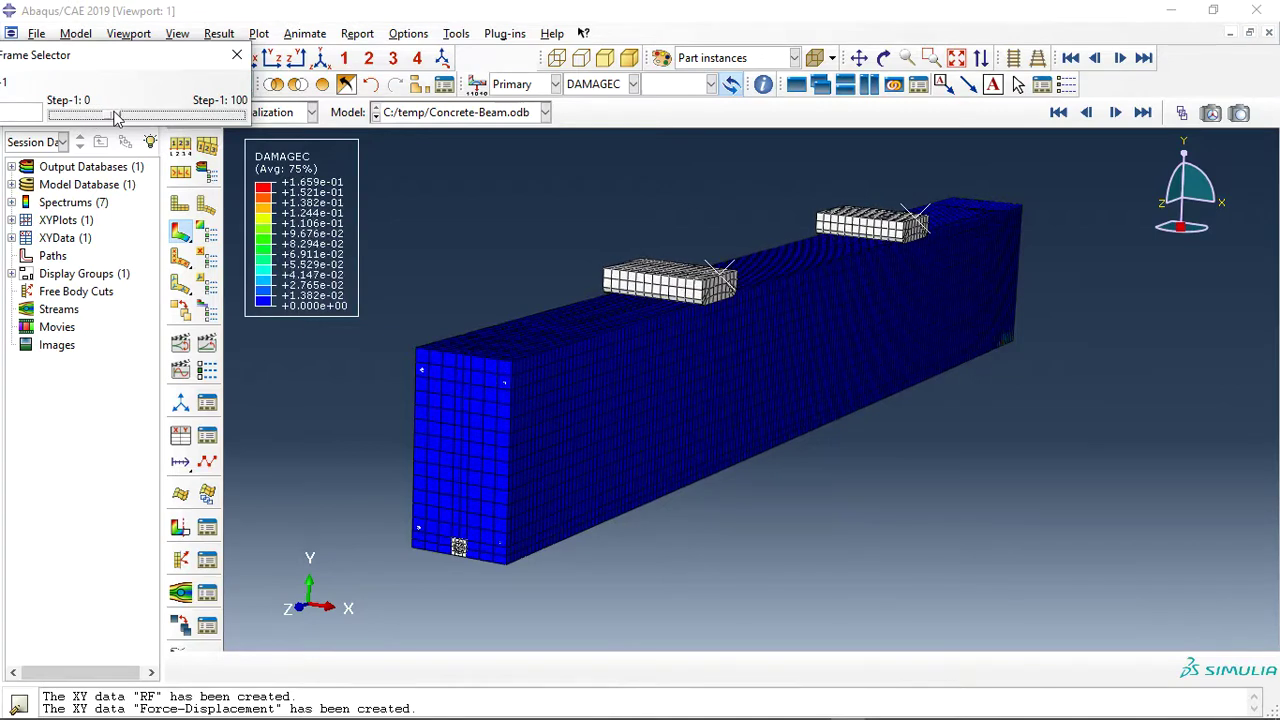
{"action": "left_click_drag", "start_coordinate": [115, 118], "coordinate": [140, 116]}
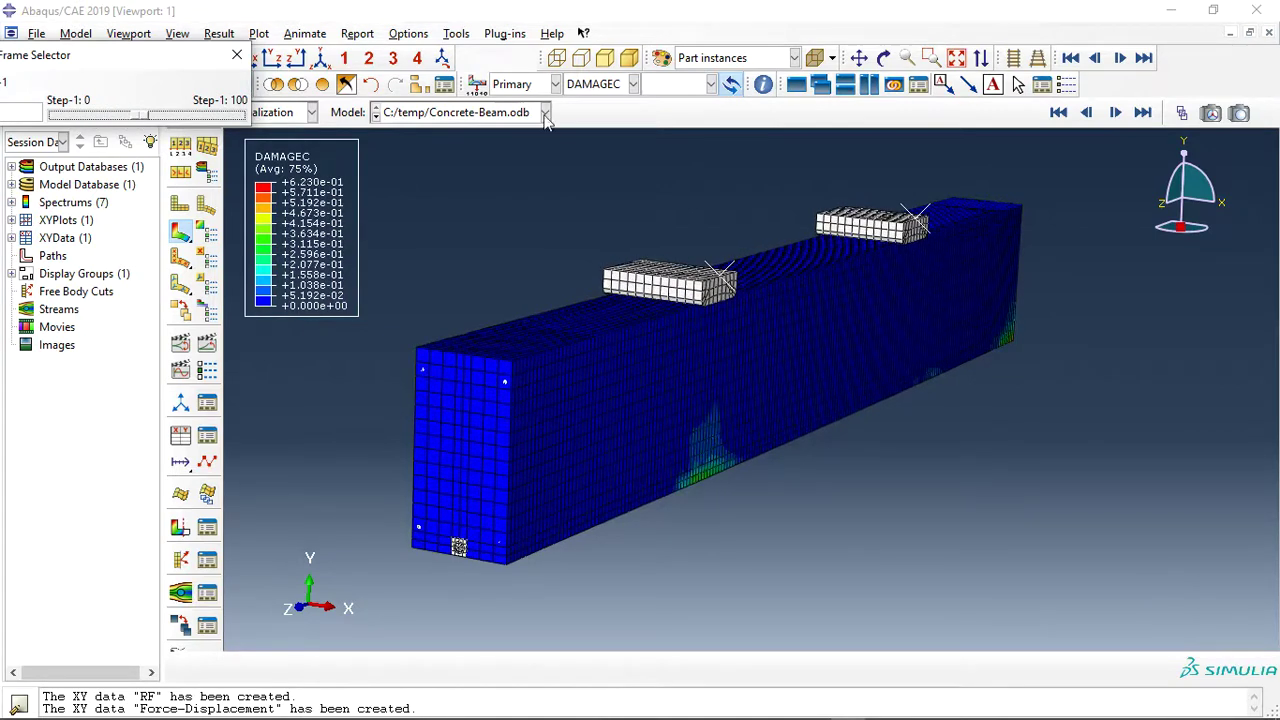
{"action": "left_click", "coordinate": [884, 58]}
{"action": "left_click_drag", "start_coordinate": [840, 363], "coordinate": [766, 374]}
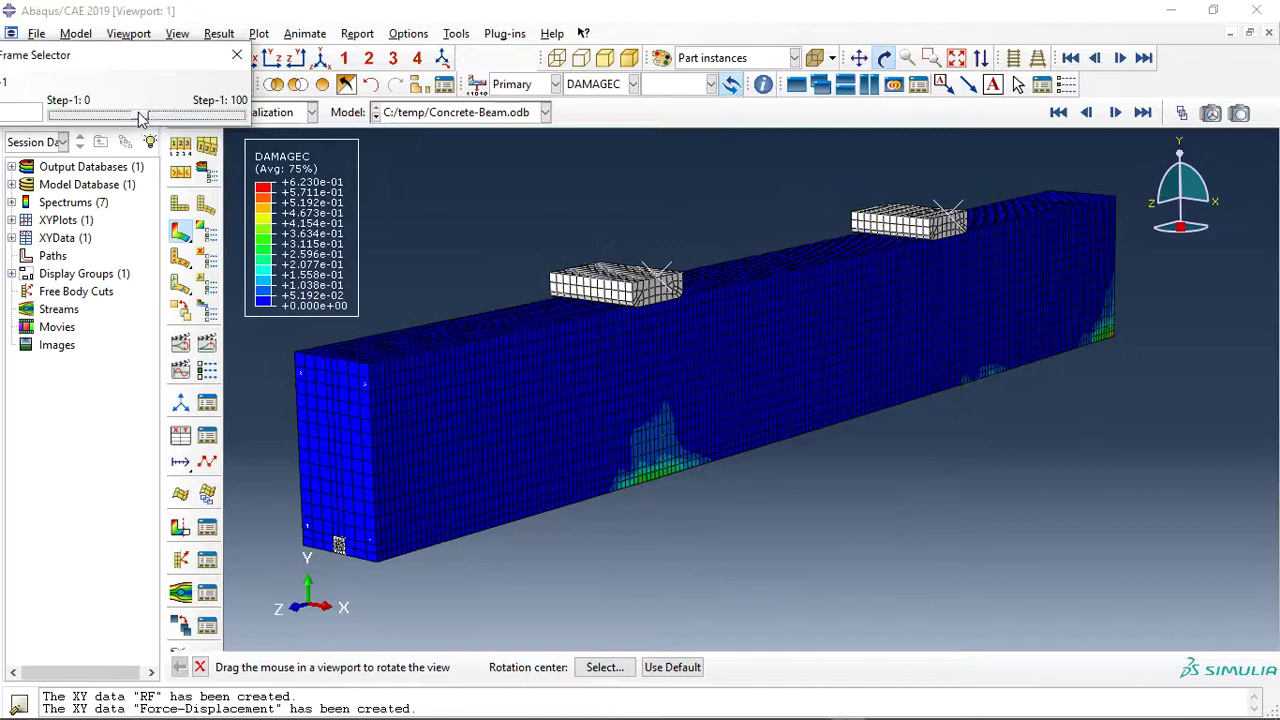
{"action": "mouse_move", "coordinate": [140, 117]}
{"action": "left_mouse_down"}
{"action": "mouse_move", "coordinate": [238, 116]}
{"action": "mouse_move", "coordinate": [128, 124]}
{"action": "left_mouse_up"}
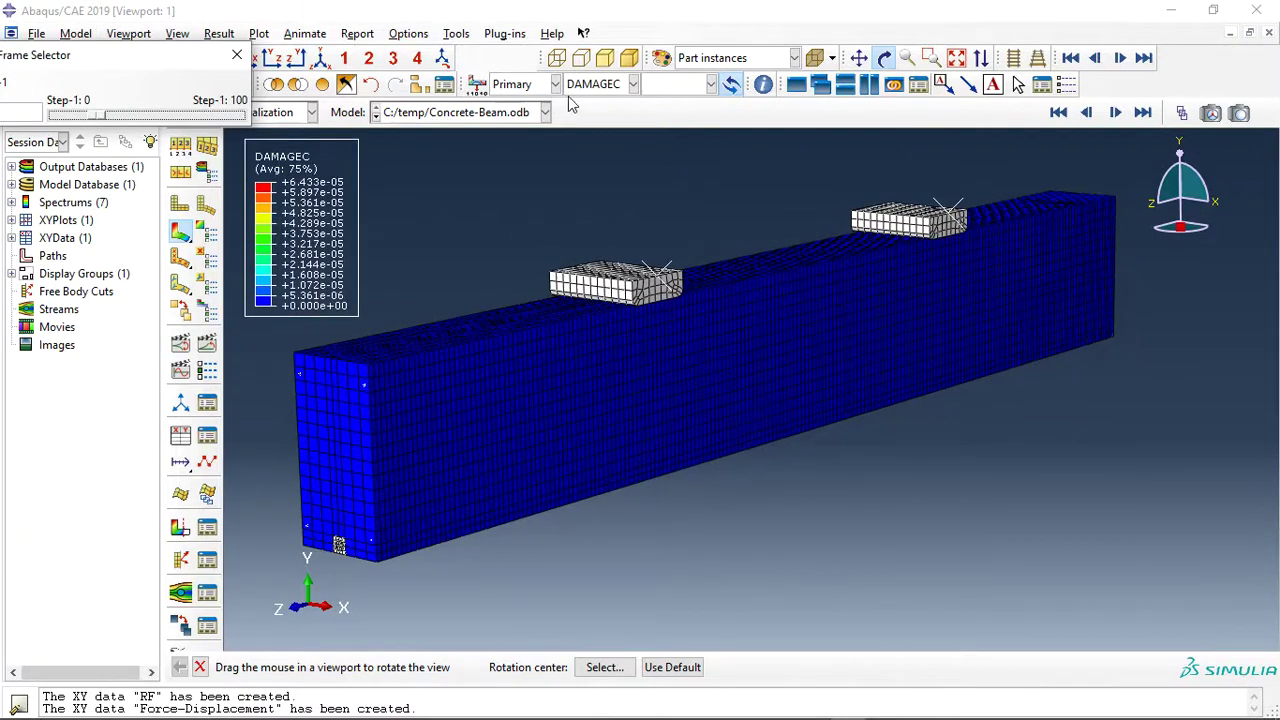
- Switch the contour to DAMAGET and advance frames to show tension damage
{"action": "left_click", "coordinate": [590, 86]}
{"action": "left_click", "coordinate": [600, 162]}
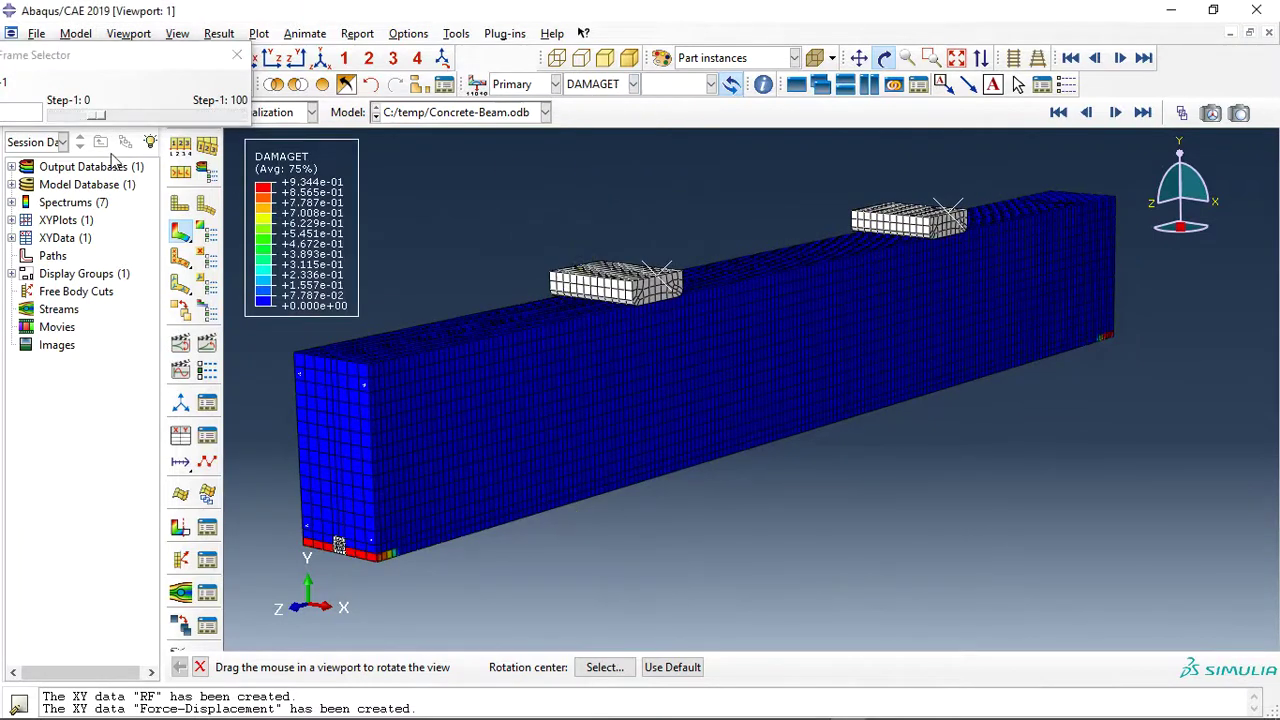
{"action": "key", "text": "Escape"}
{"action": "left_click_drag", "start_coordinate": [112, 120], "coordinate": [118, 121]}
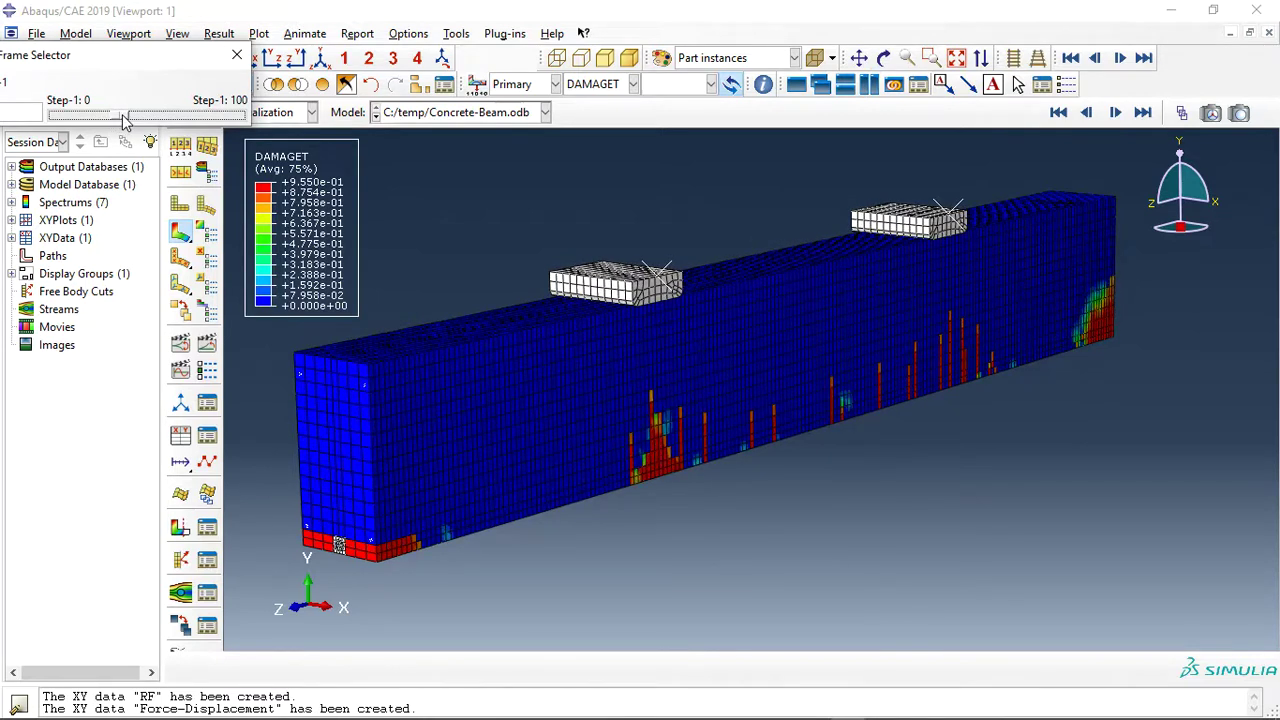
{"action": "left_click_drag", "start_coordinate": [118, 121], "coordinate": [165, 117]}
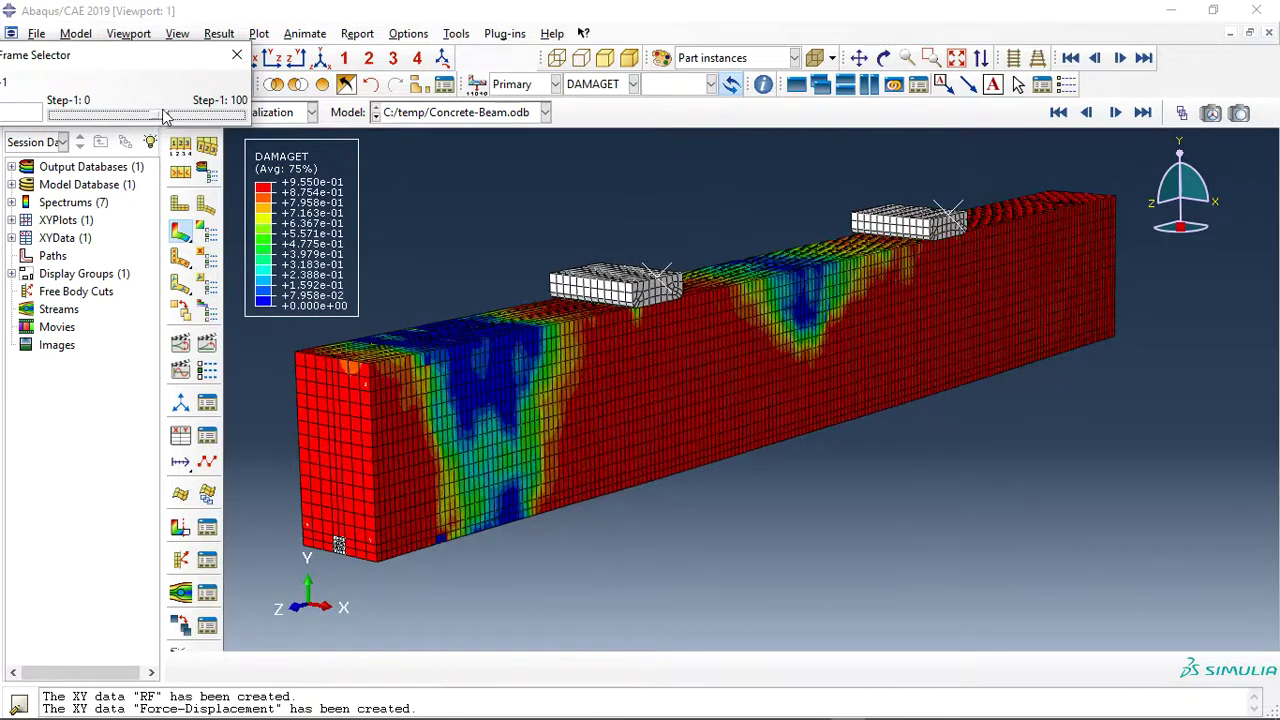
- Contour SDEG with only the concrete beam displayed, stepping through the frames
{"action": "left_click", "coordinate": [593, 84]}
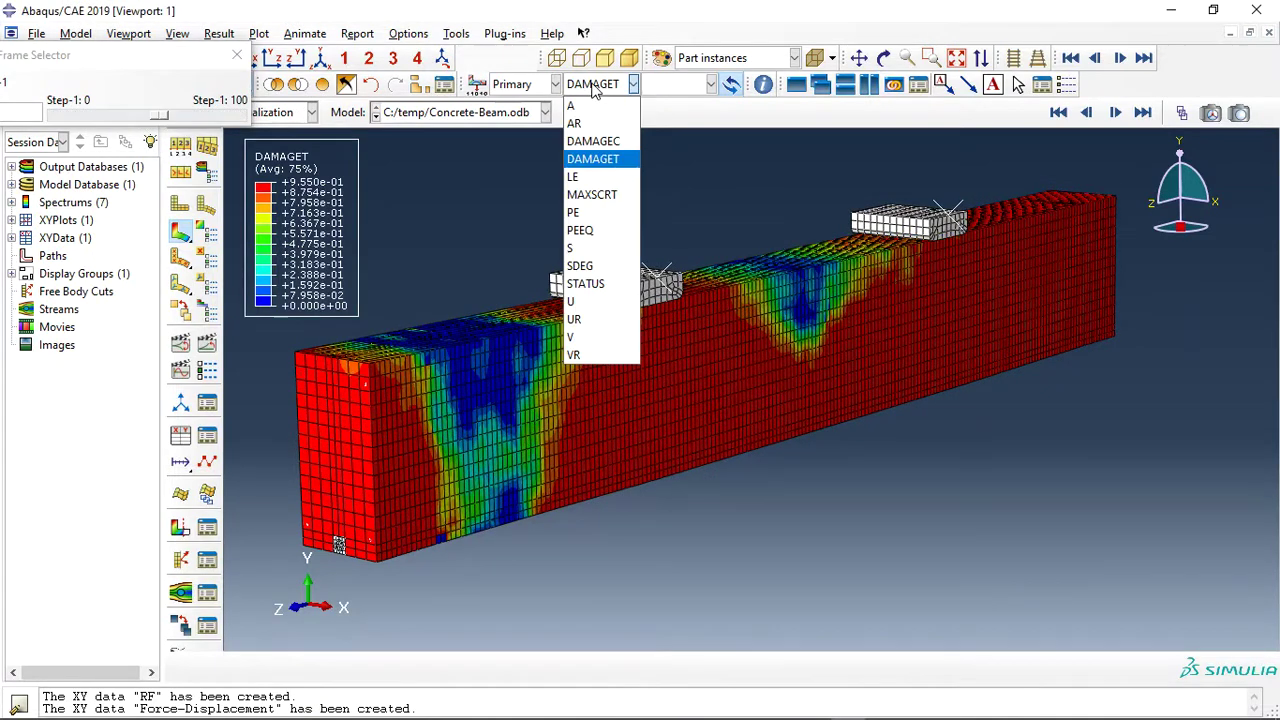
{"action": "left_click", "coordinate": [590, 248]}
{"action": "mouse_move", "coordinate": [160, 117]}
{"action": "left_mouse_down"}
{"action": "mouse_move", "coordinate": [110, 118]}
{"action": "mouse_move", "coordinate": [176, 117]}
{"action": "mouse_move", "coordinate": [100, 118]}
{"action": "mouse_move", "coordinate": [184, 118]}
{"action": "mouse_move", "coordinate": [100, 117]}
{"action": "left_mouse_up"}
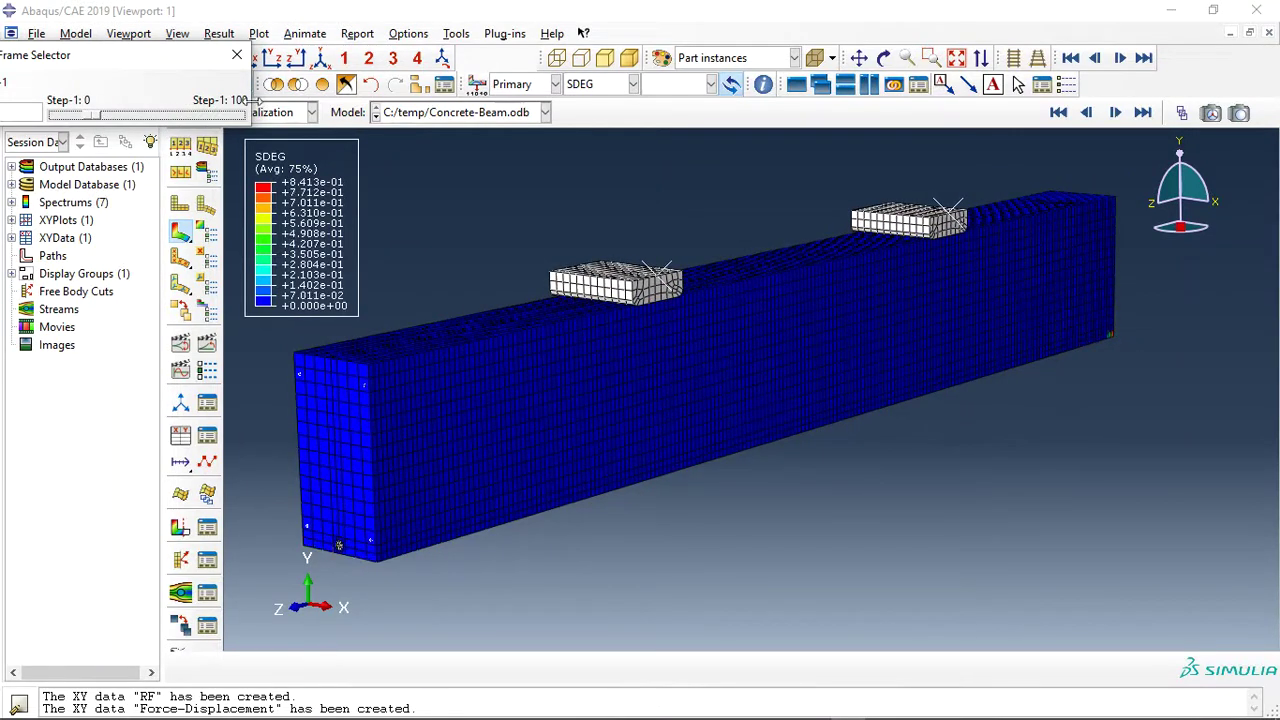
{"action": "left_click", "coordinate": [276, 86]}
{"action": "left_click", "coordinate": [430, 288]}
{"action": "middle_click", "coordinate": [421, 272]}
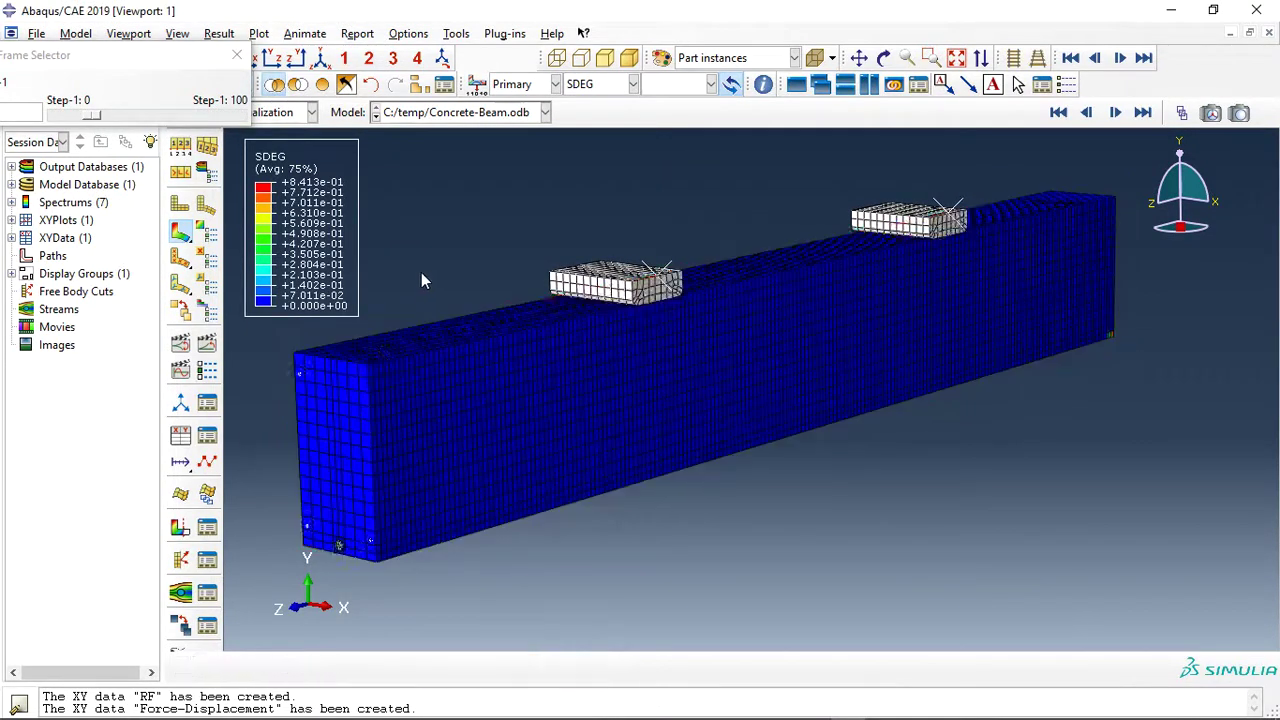
{"action": "left_click_drag", "start_coordinate": [90, 117], "coordinate": [106, 117]}
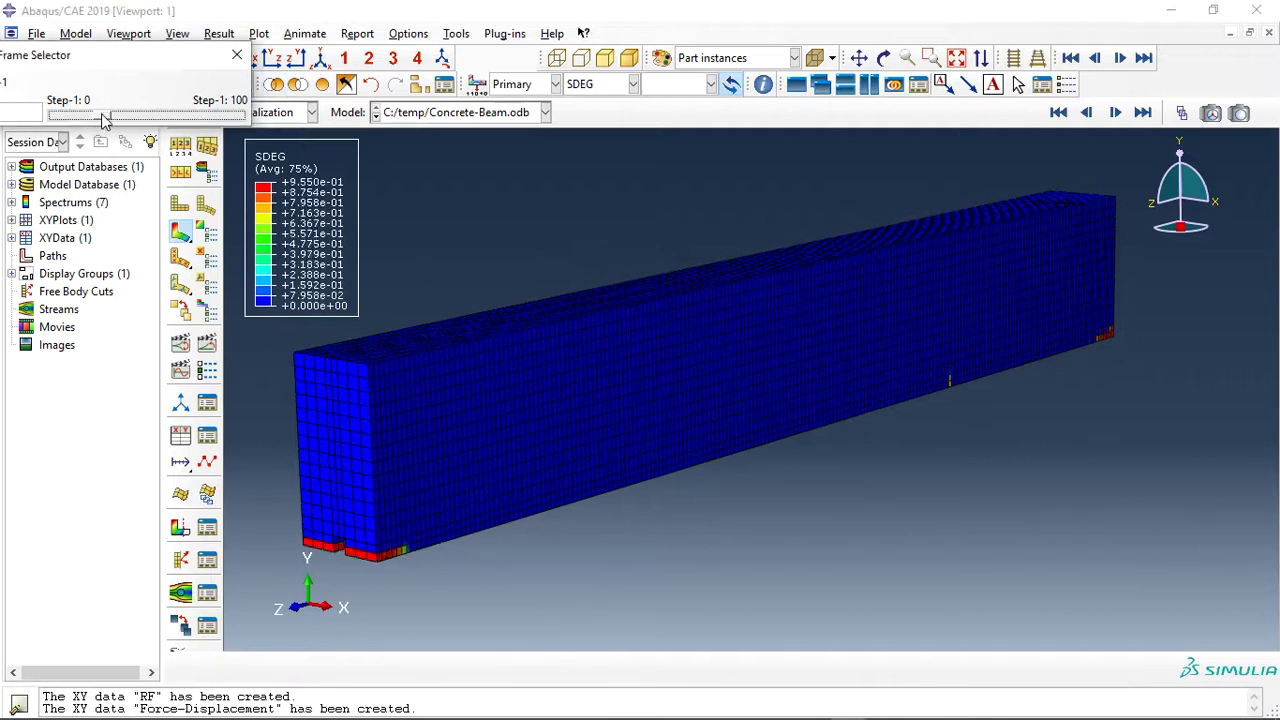
{"action": "left_click", "coordinate": [614, 86]}
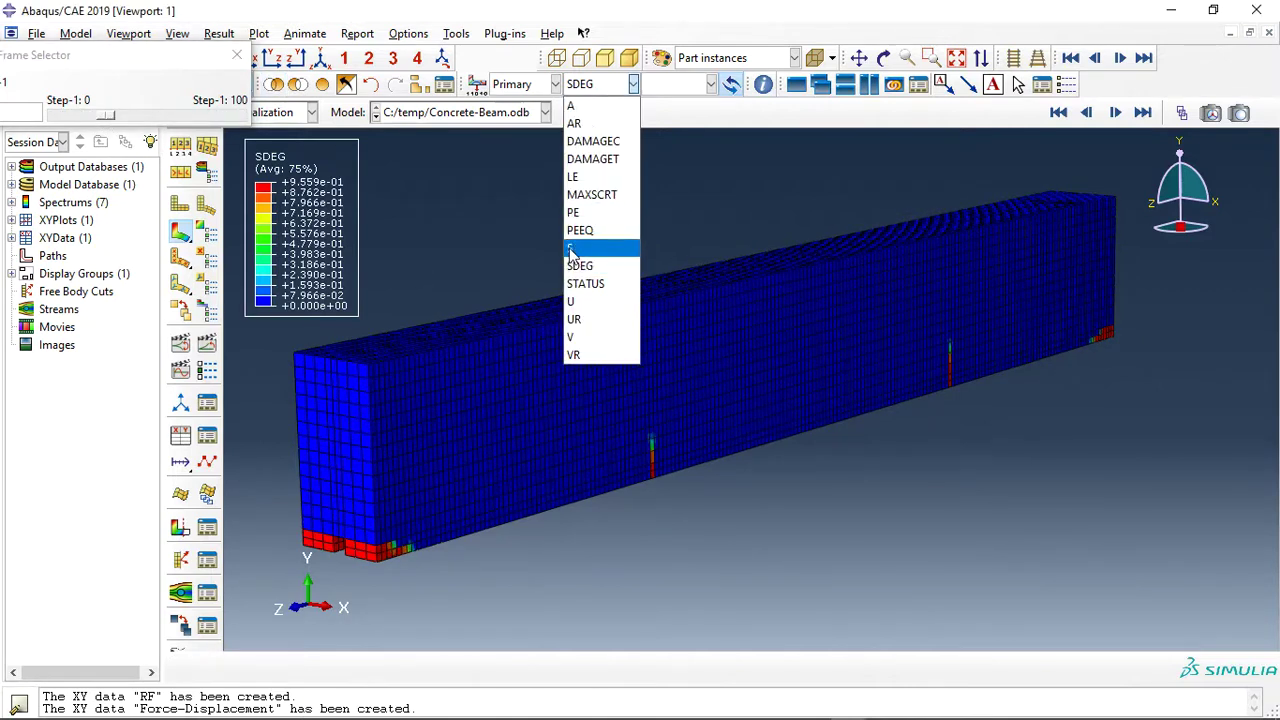
- Show the S Mises stress contour at the final frame
{"action": "left_click", "coordinate": [586, 247]}
{"action": "left_click_drag", "start_coordinate": [104, 117], "coordinate": [167, 119]}
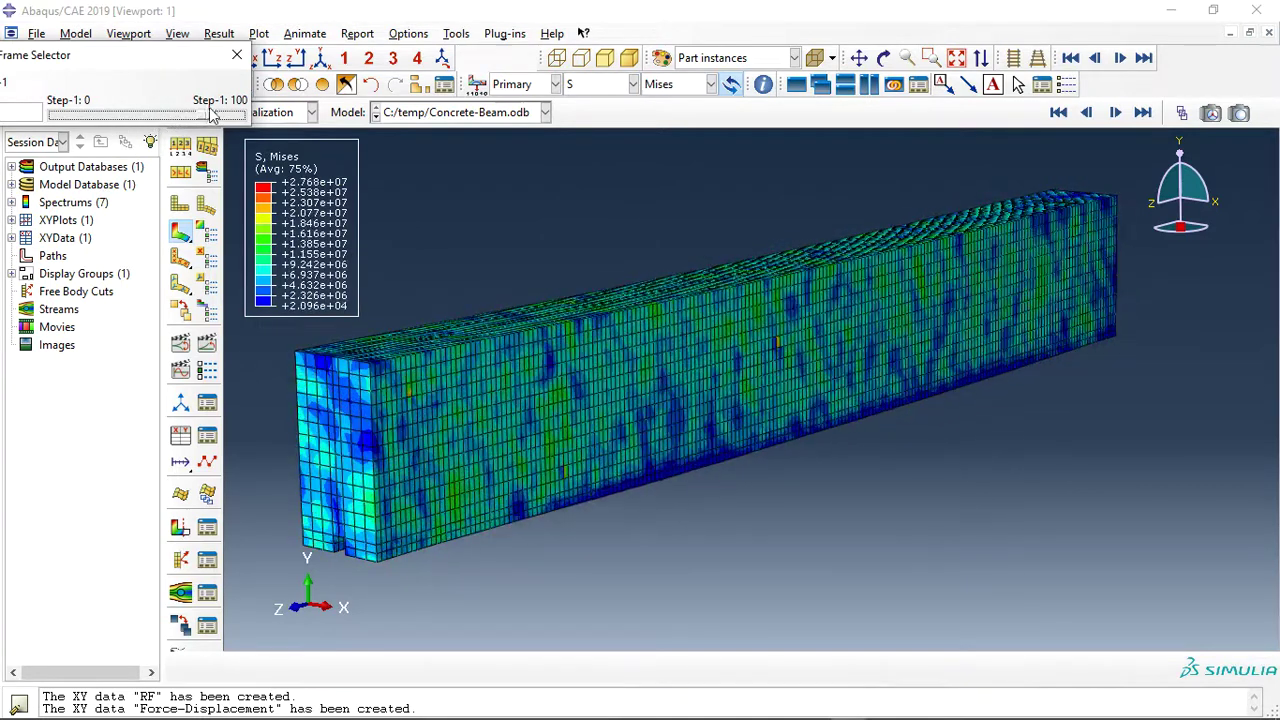
{"action": "left_click_drag", "start_coordinate": [167, 119], "coordinate": [245, 116]}
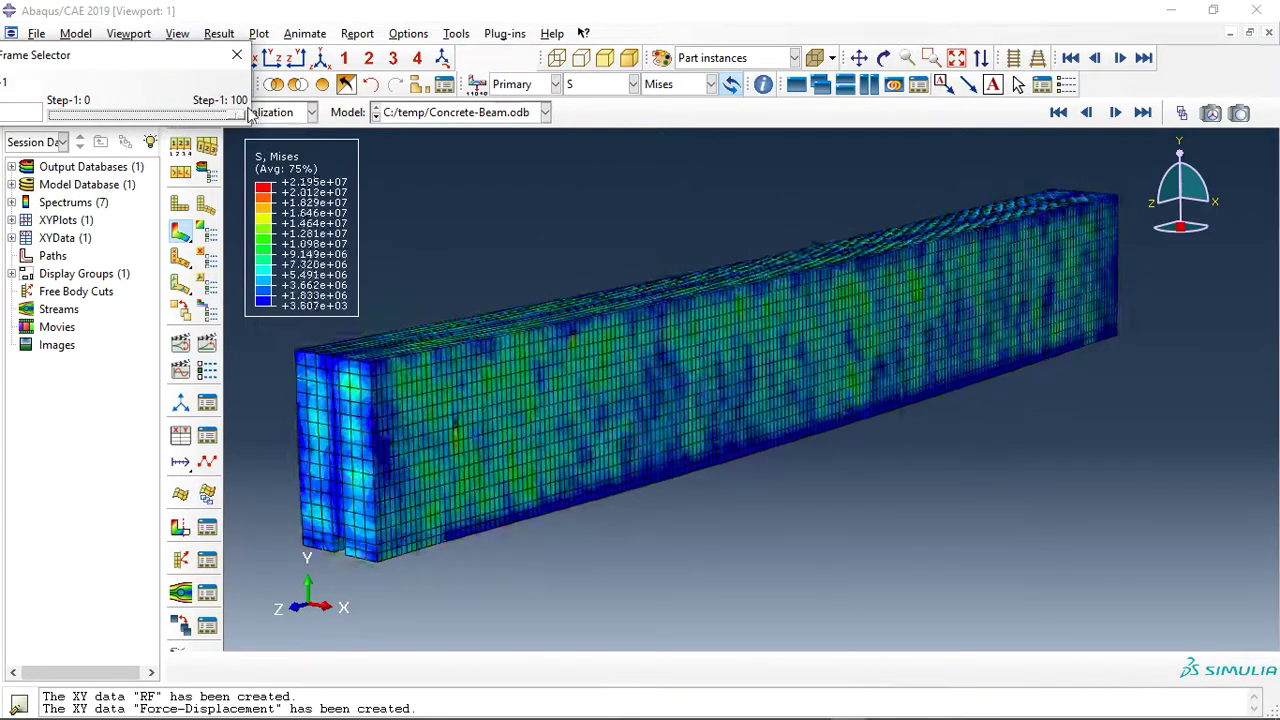
- Switch the contour to U Magnitude displacement and rotate the beam to a new angle
{"action": "left_click", "coordinate": [633, 84]}
{"action": "left_click", "coordinate": [603, 303]}
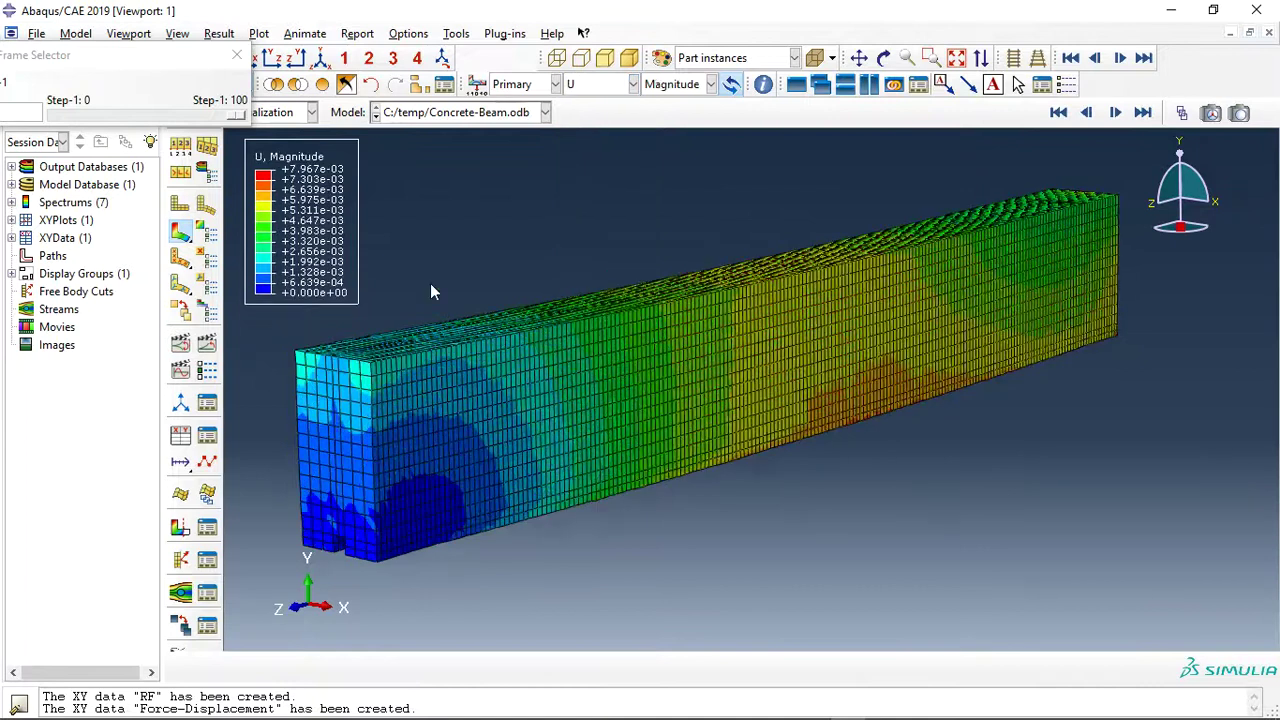
{"action": "left_click", "coordinate": [884, 58]}
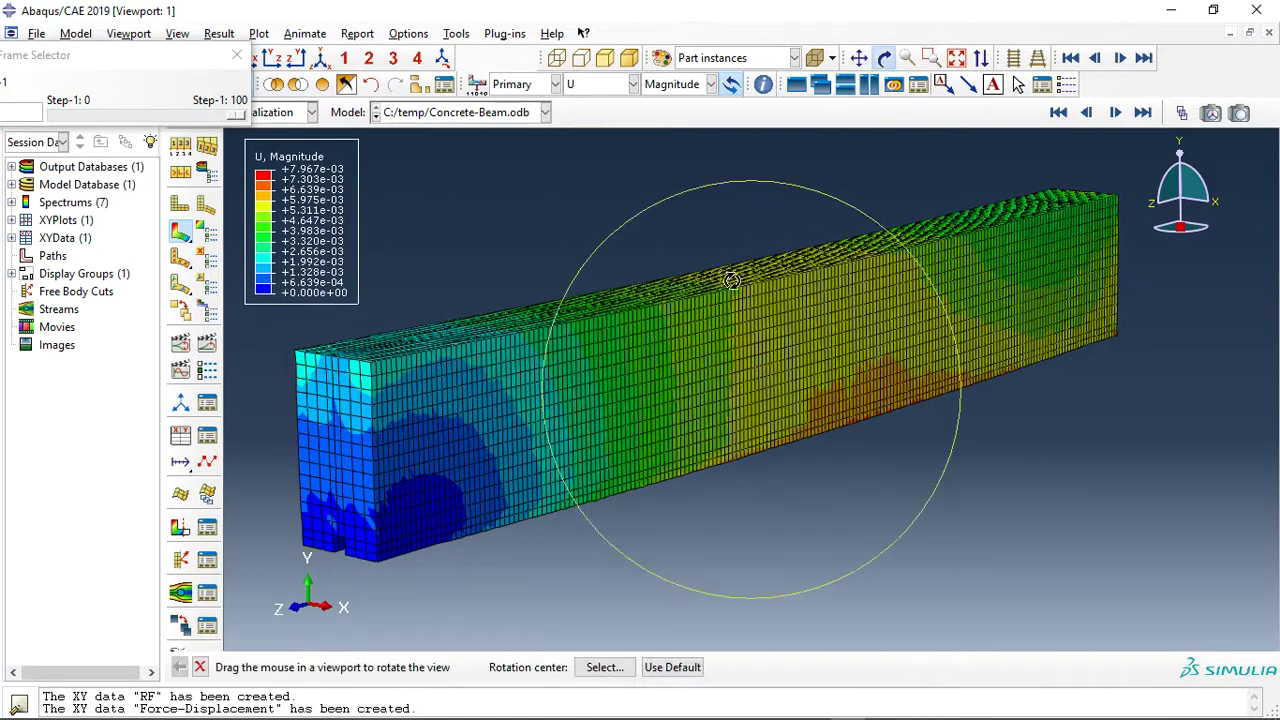
{"action": "left_click_drag", "start_coordinate": [850, 380], "coordinate": [632, 288]}
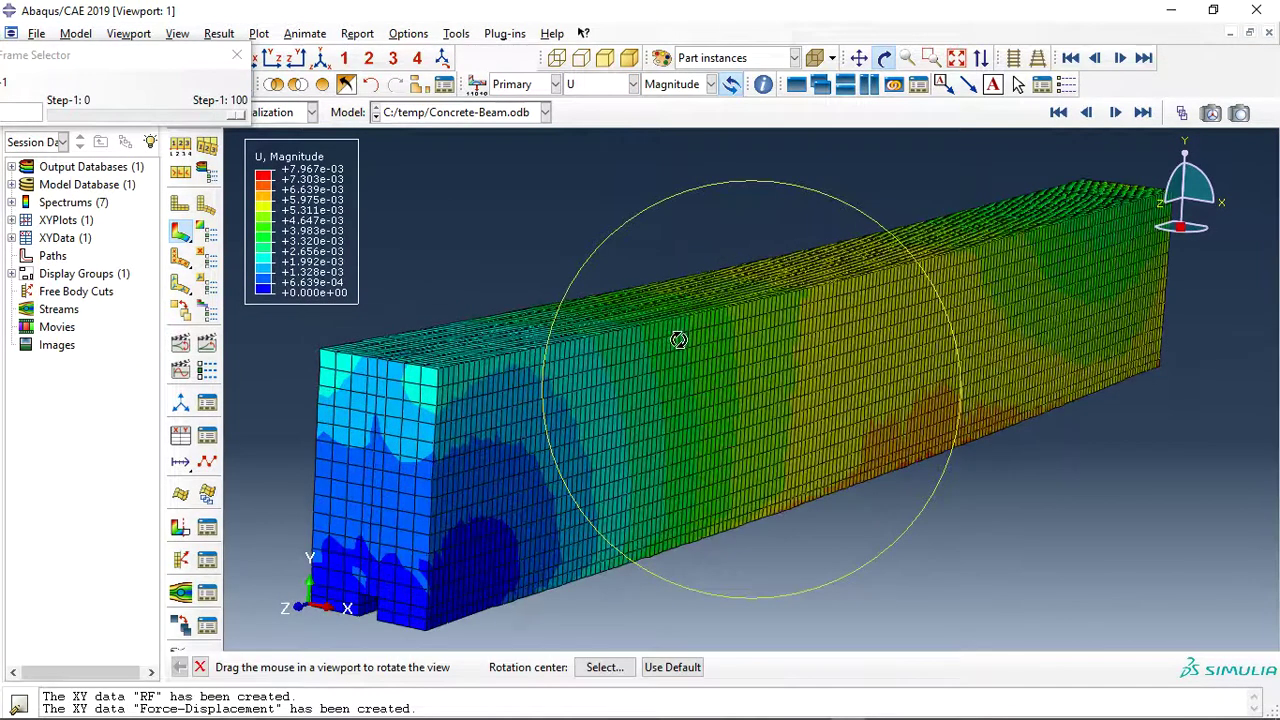
{"action": "left_click_drag", "start_coordinate": [678, 340], "coordinate": [517, 237]}
{"action": "key", "text": "Escape"}
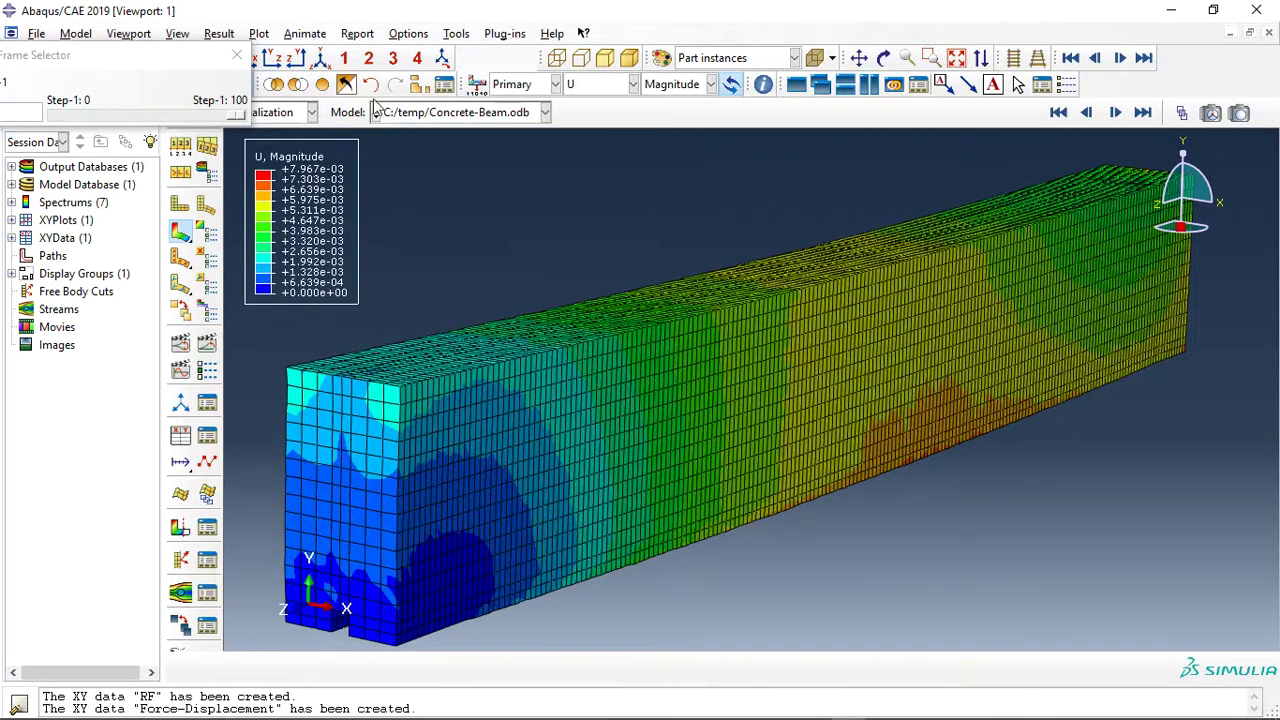
- Hide the concrete and loading plate, then display only element set EMBEDDED
{"action": "left_click", "coordinate": [322, 84]}
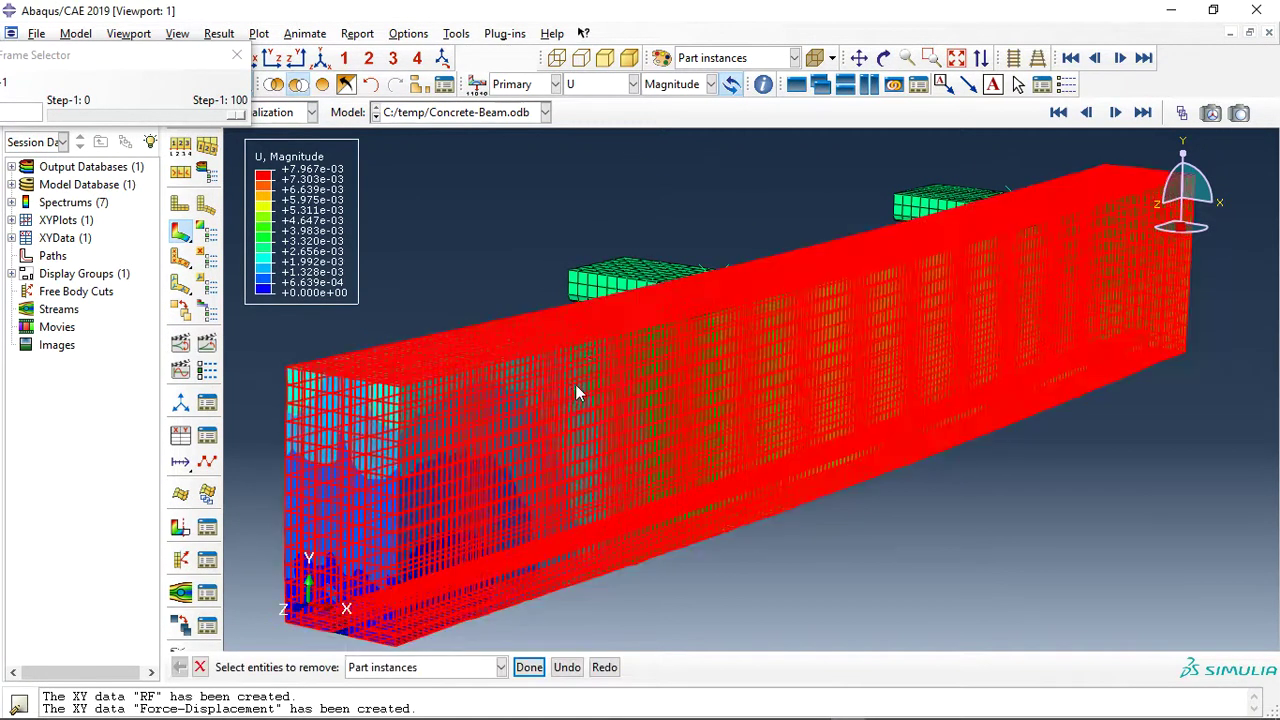
{"action": "left_click", "coordinate": [577, 392]}
{"action": "left_click", "coordinate": [752, 254]}
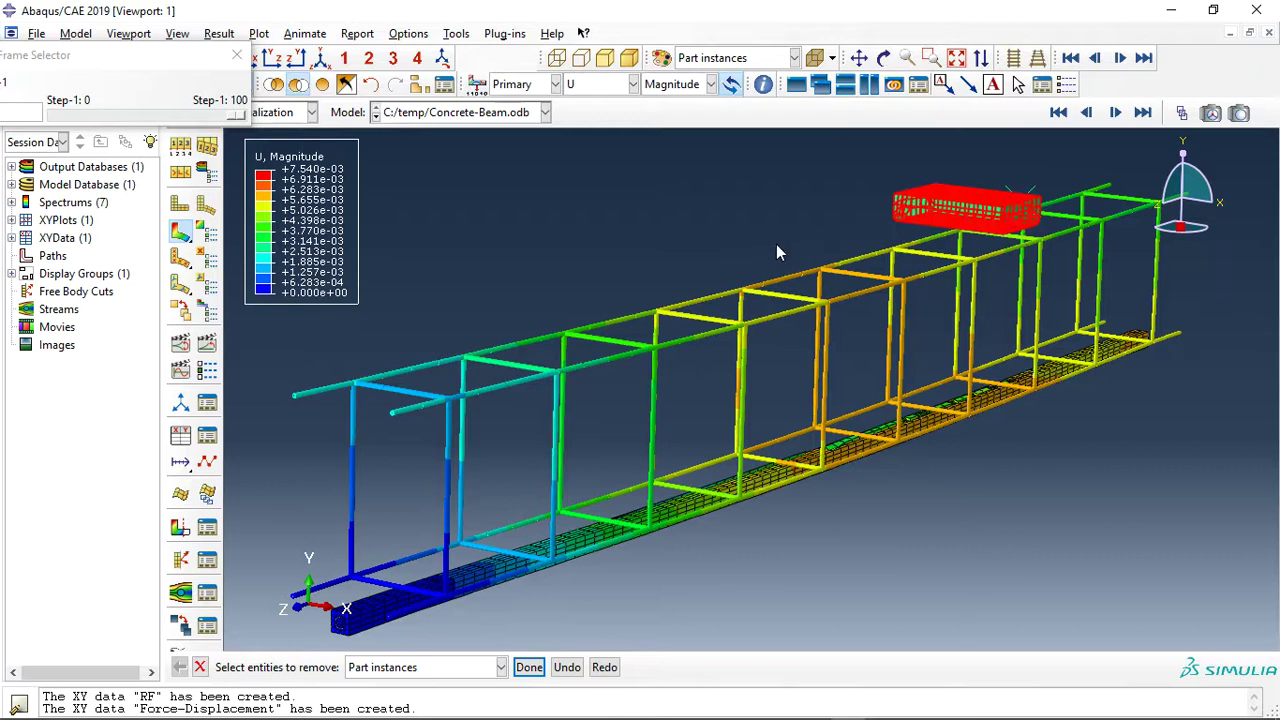
{"action": "left_click", "coordinate": [419, 84]}
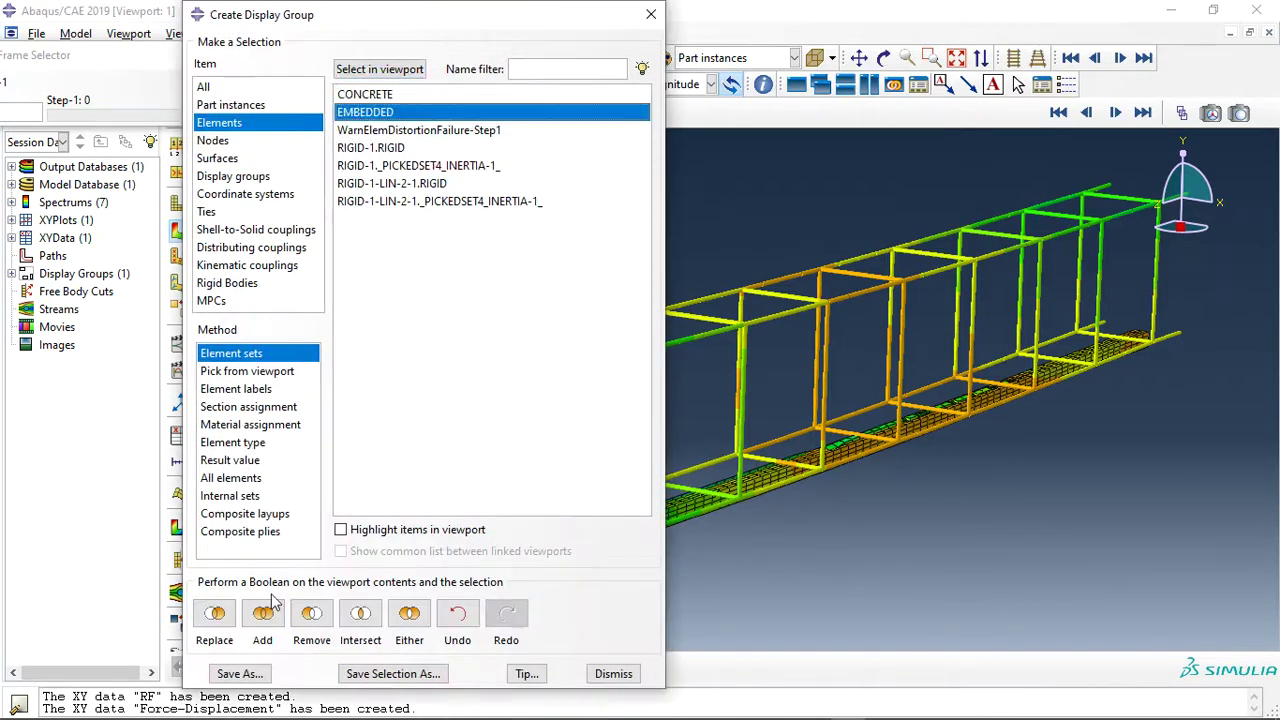
{"action": "left_click", "coordinate": [214, 612]}
{"action": "left_click", "coordinate": [651, 14]}
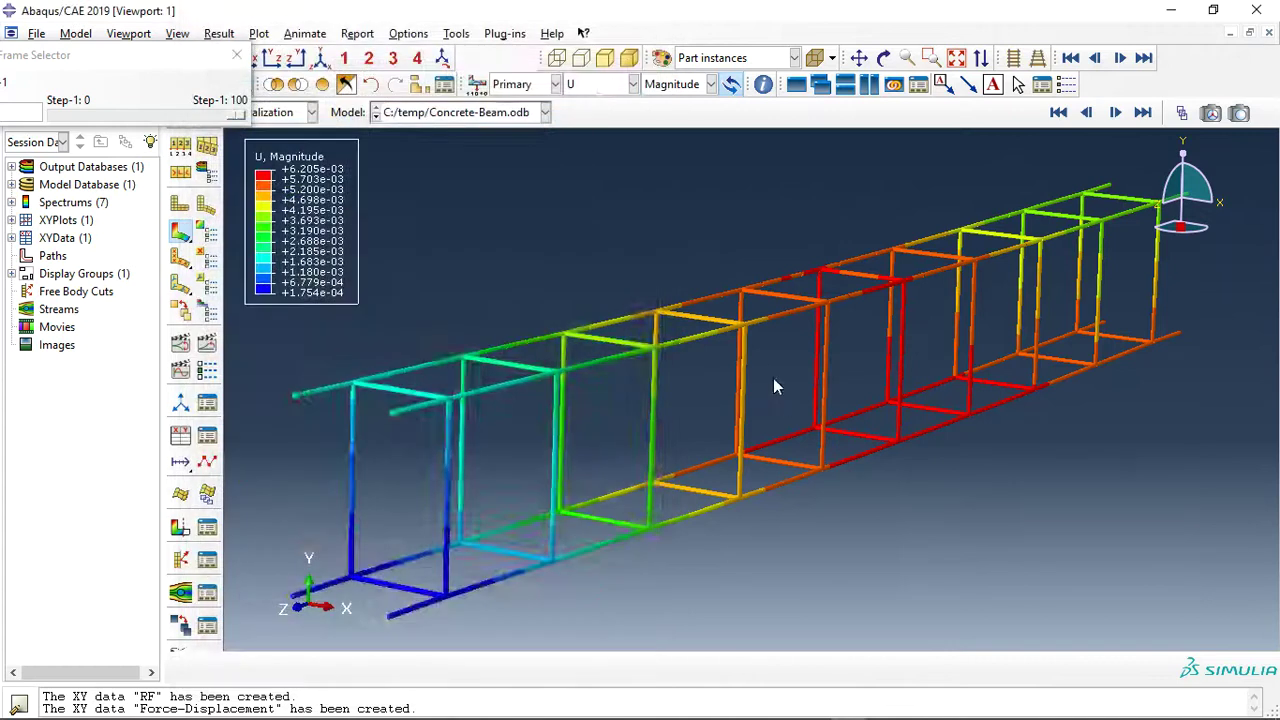
- Contour the rebar cage by Mises stress, then by PEEQ plastic strain
{"action": "left_click", "coordinate": [596, 86]}
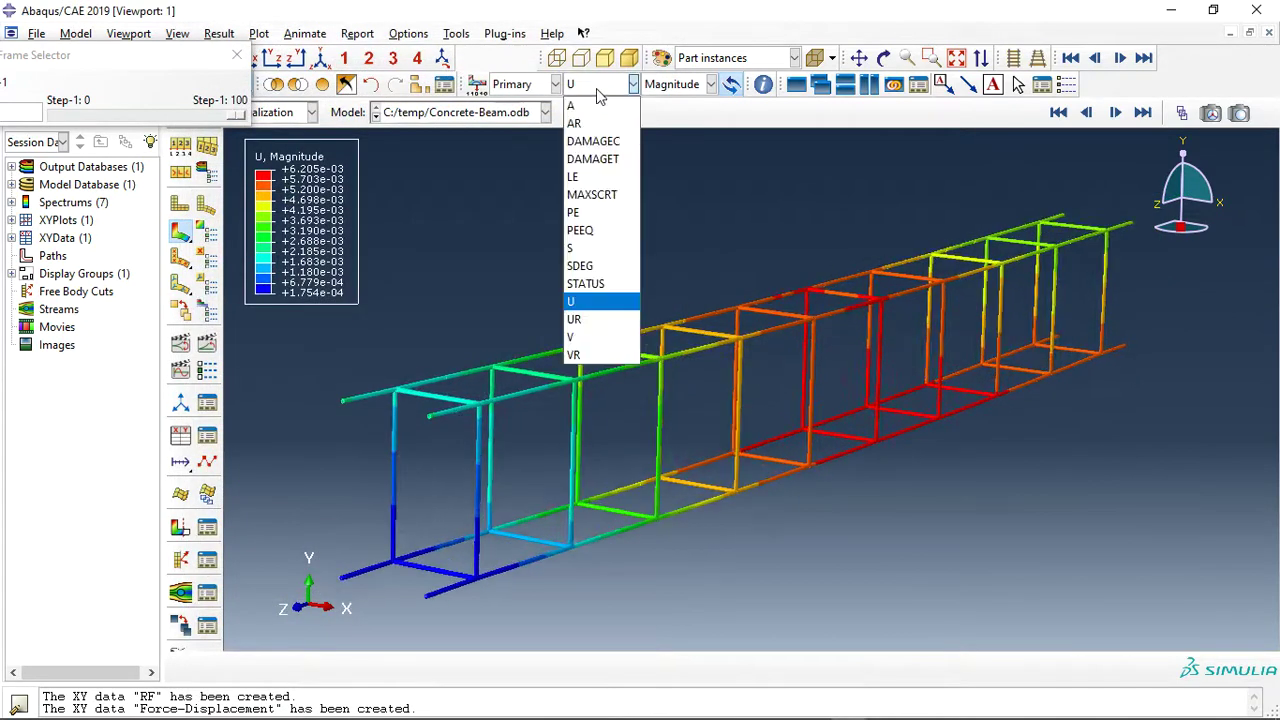
{"action": "left_click", "coordinate": [585, 248]}
{"action": "left_click_drag", "start_coordinate": [900, 385], "coordinate": [973, 418], "text": "ctrl+alt"}
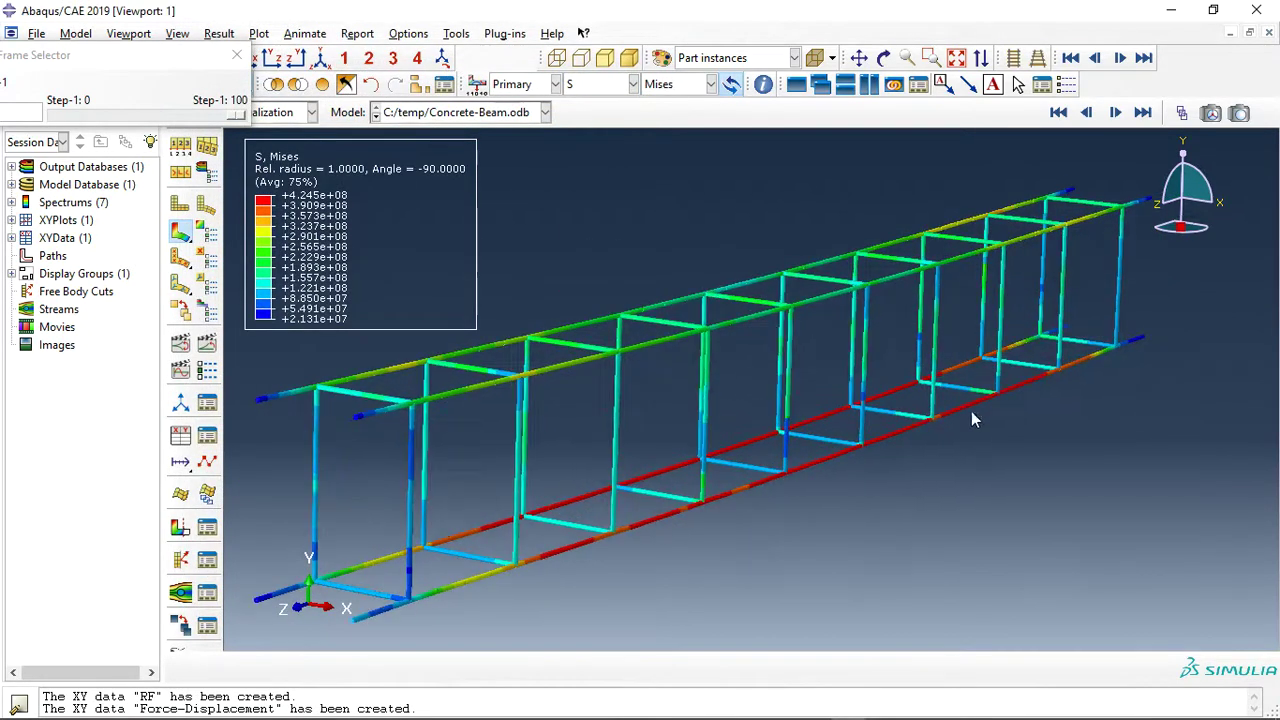
{"action": "left_click", "coordinate": [605, 84]}
{"action": "left_click", "coordinate": [600, 234]}
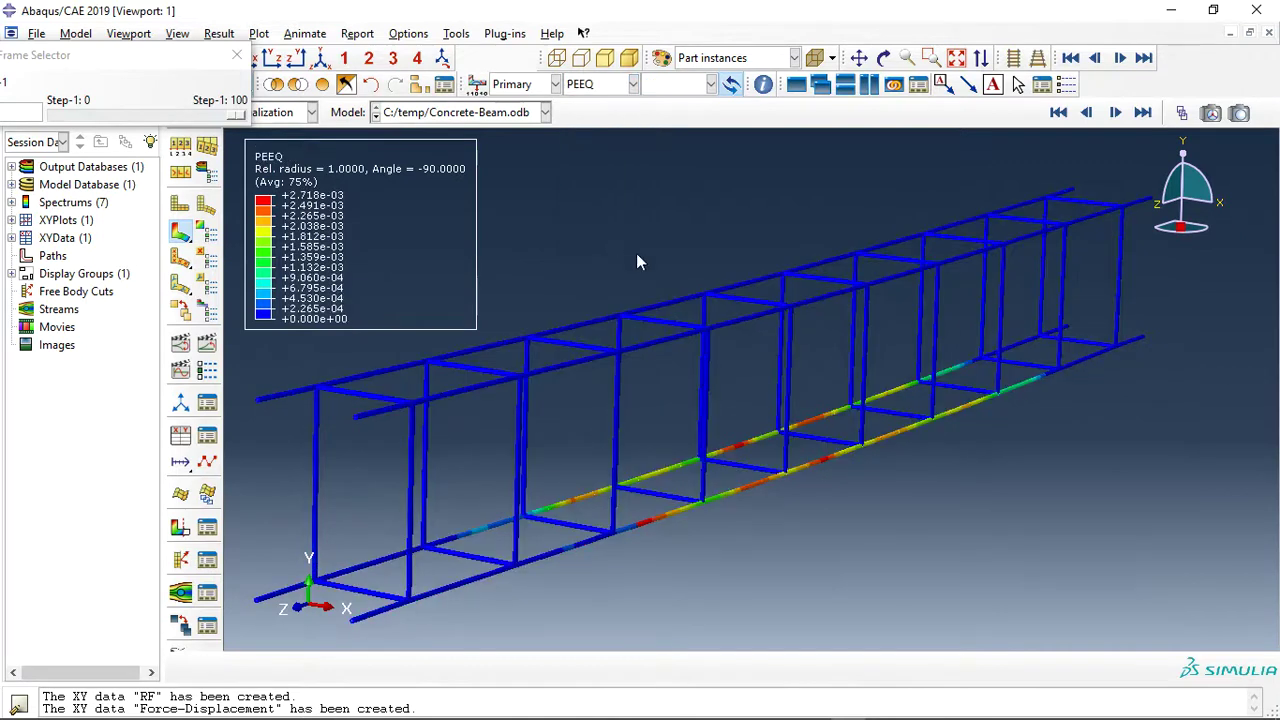
- Restore all instances, then remove the concrete beam and both load plates
{"action": "left_click", "coordinate": [298, 84]}
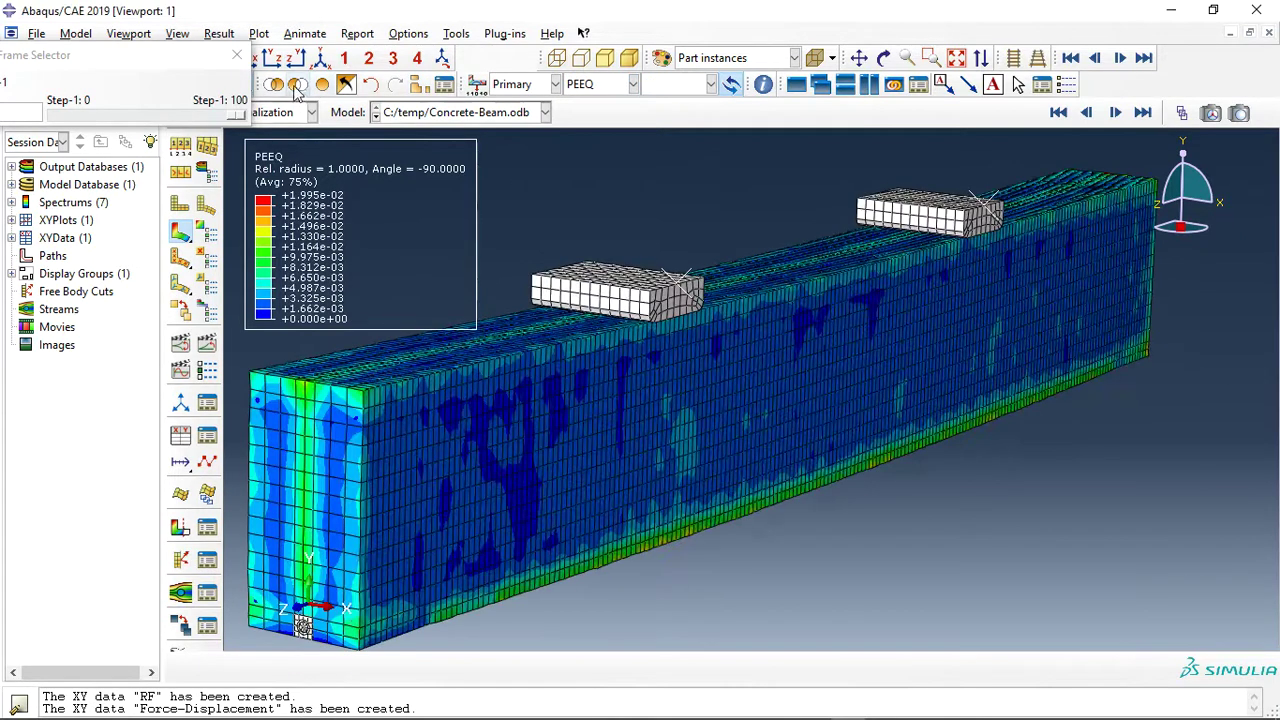
{"action": "left_click", "coordinate": [345, 84]}
{"action": "left_click", "coordinate": [605, 370]}
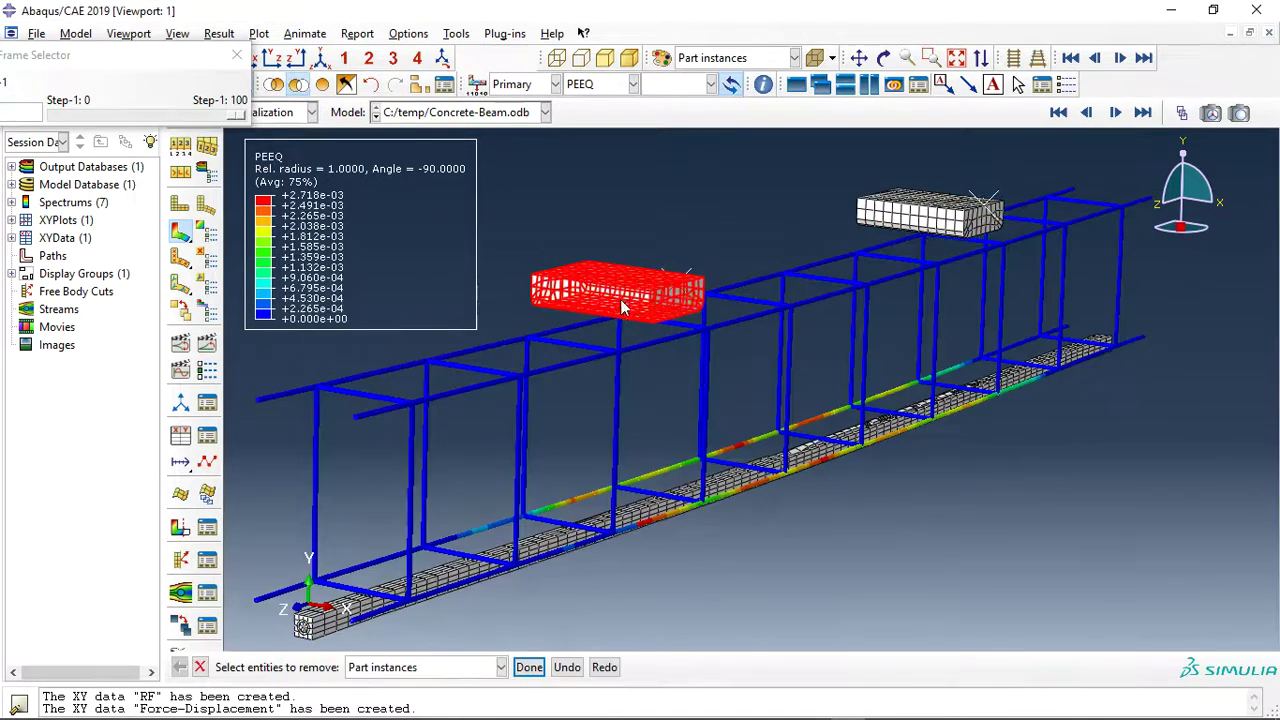
{"action": "left_click", "coordinate": [625, 305]}
{"action": "left_click_drag", "start_coordinate": [280, 347], "coordinate": [543, 452]}
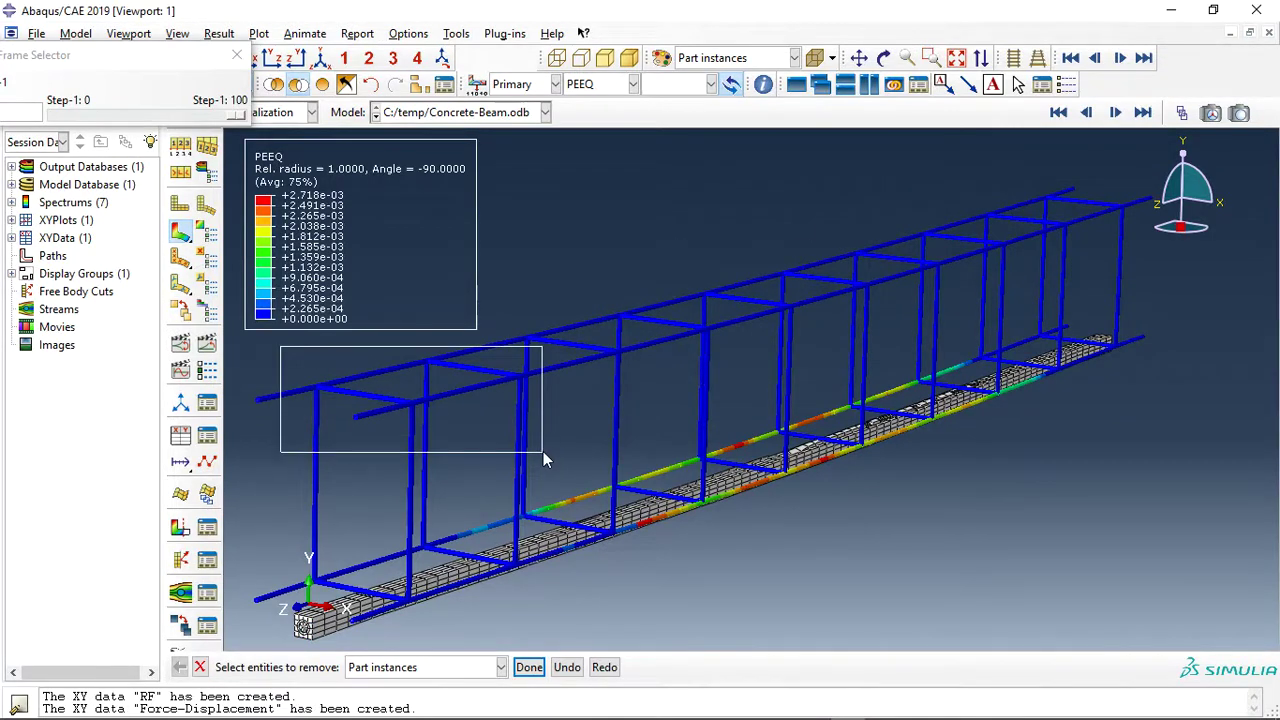
- Switch to Mises stress and remove the stirrups and bars, leaving the epoxy strip
{"action": "left_click", "coordinate": [605, 86]}
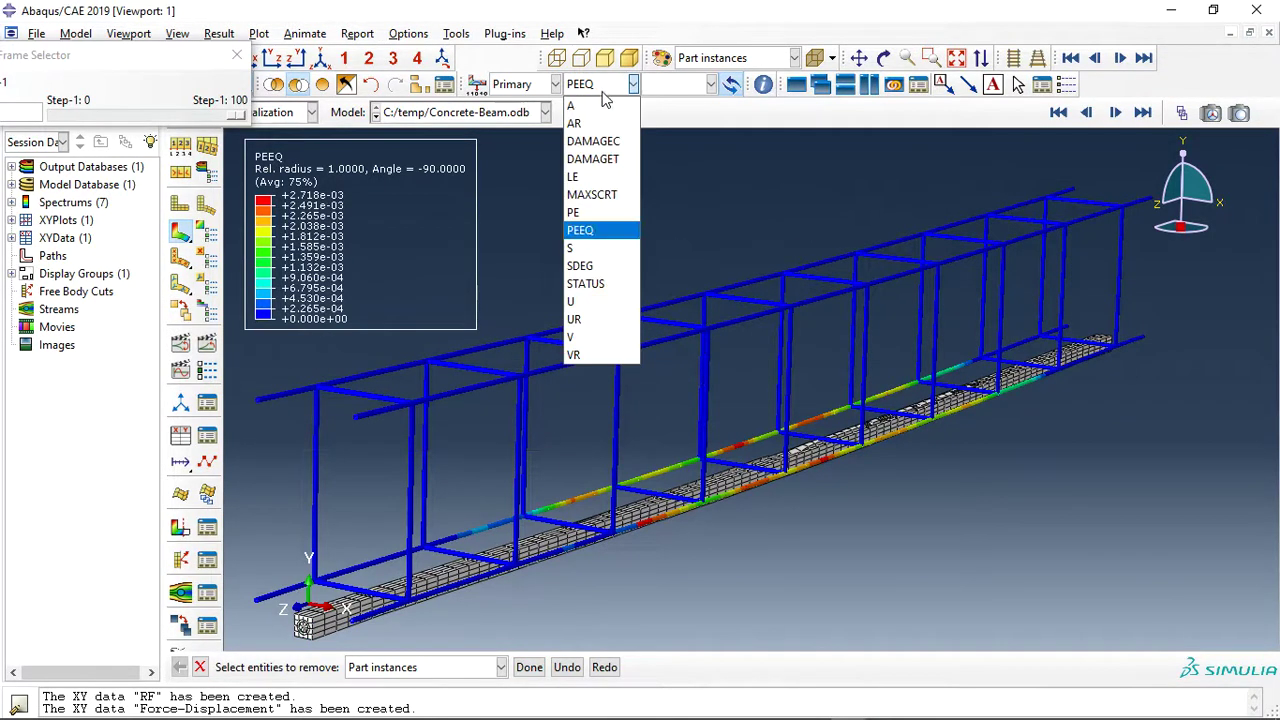
{"action": "left_click", "coordinate": [578, 248]}
{"action": "mouse_move", "coordinate": [263, 251]}
{"action": "left_mouse_down"}
{"action": "mouse_move", "coordinate": [490, 446]}
{"action": "mouse_move", "coordinate": [565, 492]}
{"action": "left_mouse_up"}
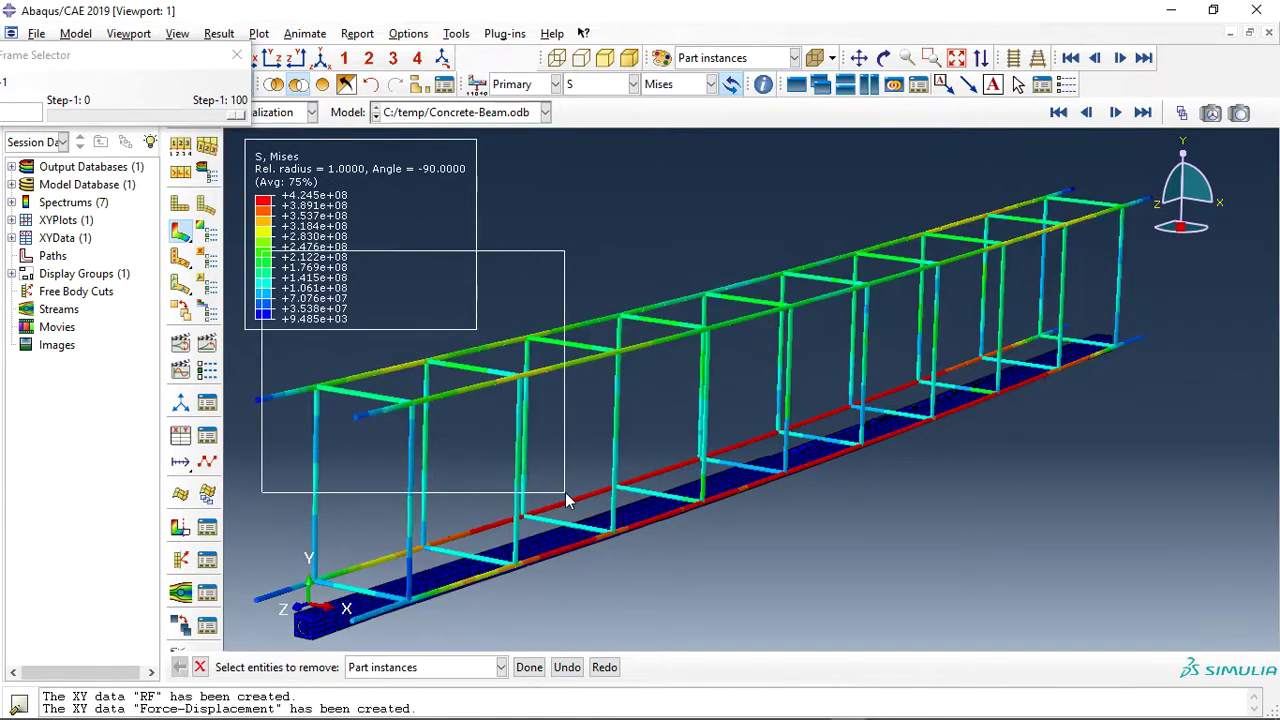
{"action": "left_click_drag", "start_coordinate": [614, 195], "coordinate": [1130, 325]}
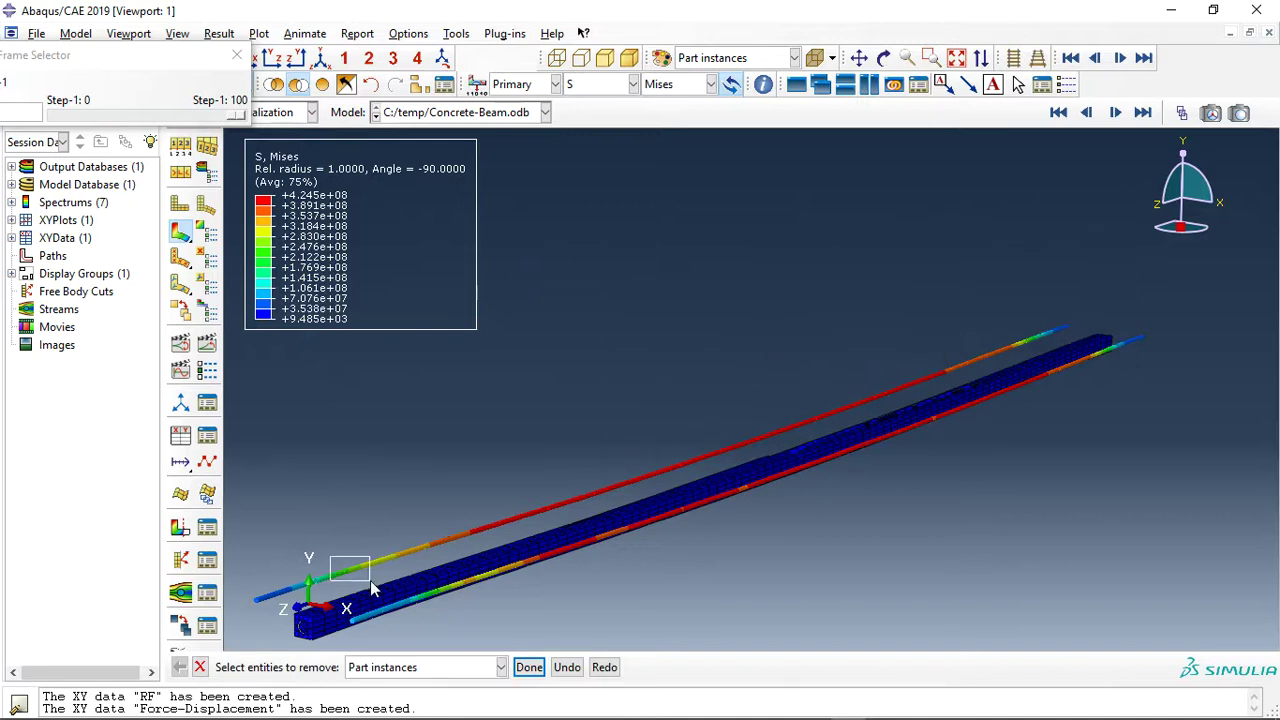
{"action": "mouse_move", "coordinate": [372, 588]}
{"action": "left_mouse_down"}
{"action": "mouse_move", "coordinate": [418, 600]}
{"action": "mouse_move", "coordinate": [570, 587]}
{"action": "left_mouse_up"}
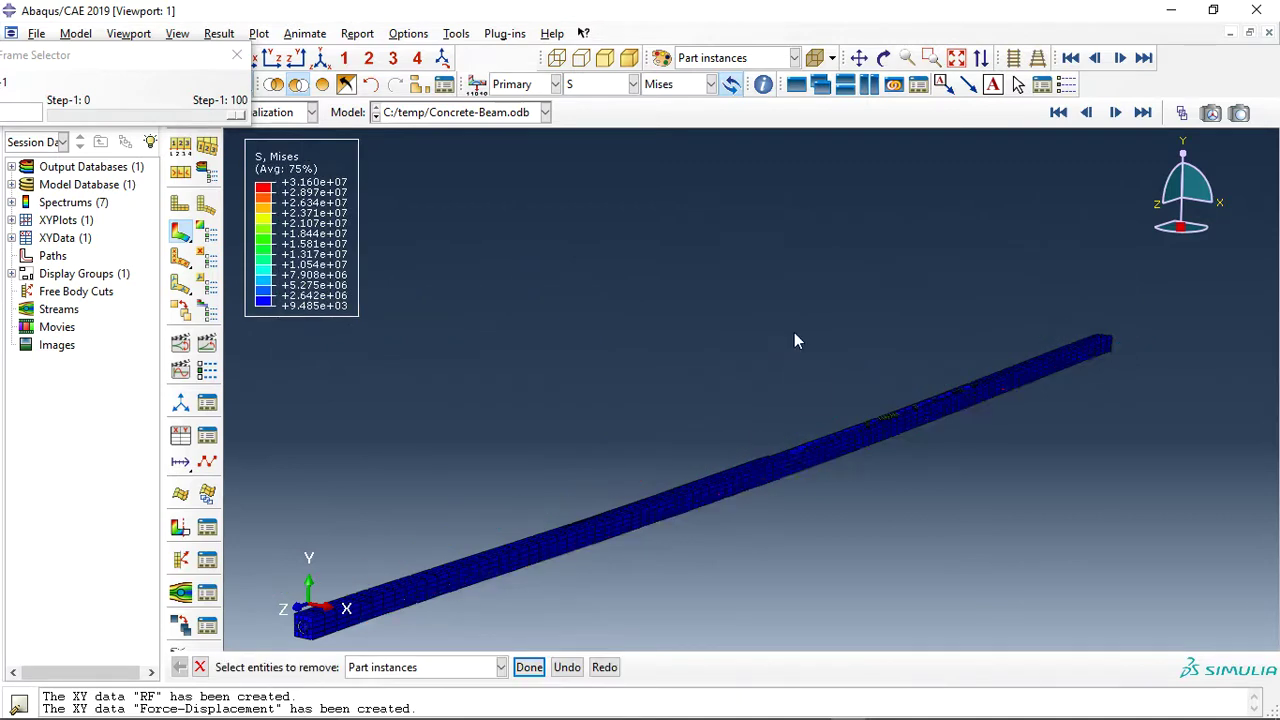
{"action": "scroll", "coordinate": [785, 358], "scroll_direction": "up", "scroll_amount": 2}
- Rotate the epoxy strip so it runs diagonally across the view
{"action": "left_click", "coordinate": [884, 58]}
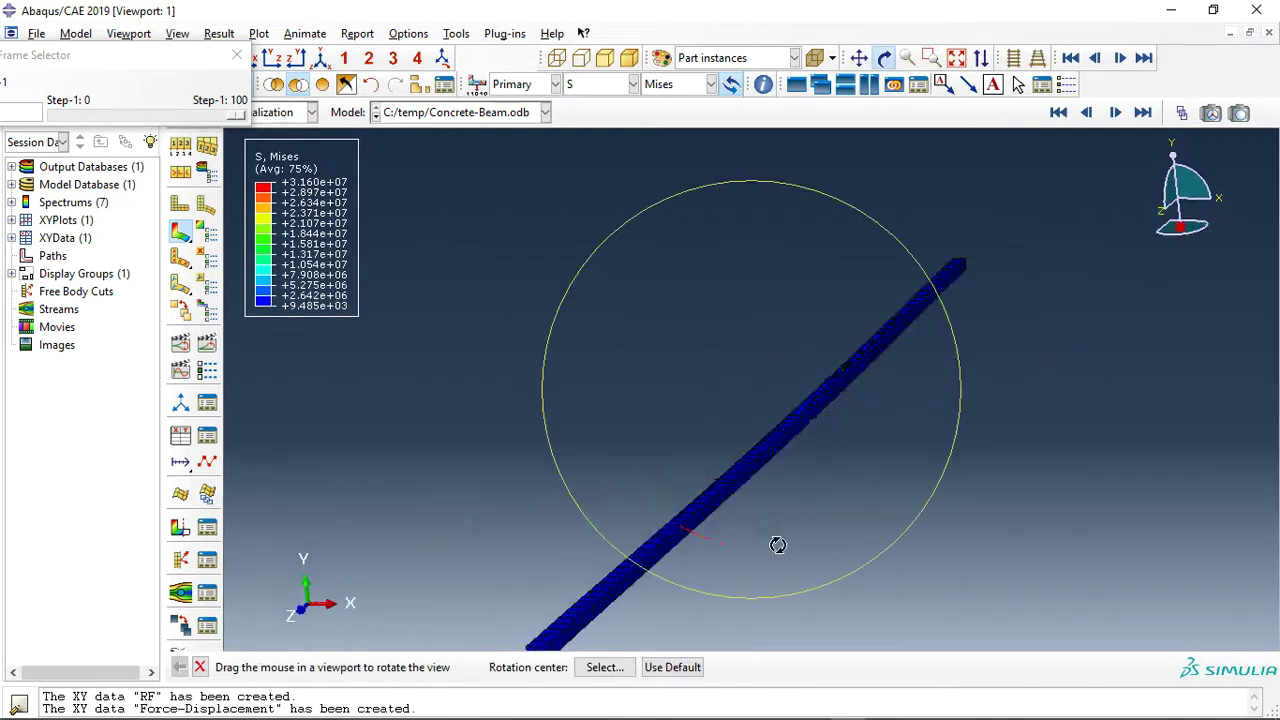
{"action": "mouse_move", "coordinate": [777, 540]}
{"action": "left_mouse_down"}
{"action": "mouse_move", "coordinate": [732, 357]}
{"action": "mouse_move", "coordinate": [983, 469]}
{"action": "mouse_move", "coordinate": [766, 451]}
{"action": "mouse_move", "coordinate": [706, 417]}
{"action": "mouse_move", "coordinate": [709, 443]}
{"action": "mouse_move", "coordinate": [680, 466]}
{"action": "mouse_move", "coordinate": [506, 320]}
{"action": "mouse_move", "coordinate": [557, 273]}
{"action": "mouse_move", "coordinate": [627, 462]}
{"action": "left_mouse_up"}
{"action": "mouse_move", "coordinate": [478, 463]}
{"action": "left_mouse_down"}
{"action": "mouse_move", "coordinate": [680, 480]}
{"action": "mouse_move", "coordinate": [834, 549]}
{"action": "mouse_move", "coordinate": [820, 557]}
{"action": "mouse_move", "coordinate": [693, 483]}
{"action": "mouse_move", "coordinate": [791, 511]}
{"action": "mouse_move", "coordinate": [777, 511]}
{"action": "mouse_move", "coordinate": [811, 449]}
{"action": "mouse_move", "coordinate": [595, 184]}
{"action": "left_mouse_up"}
{"action": "left_click", "coordinate": [600, 84]}
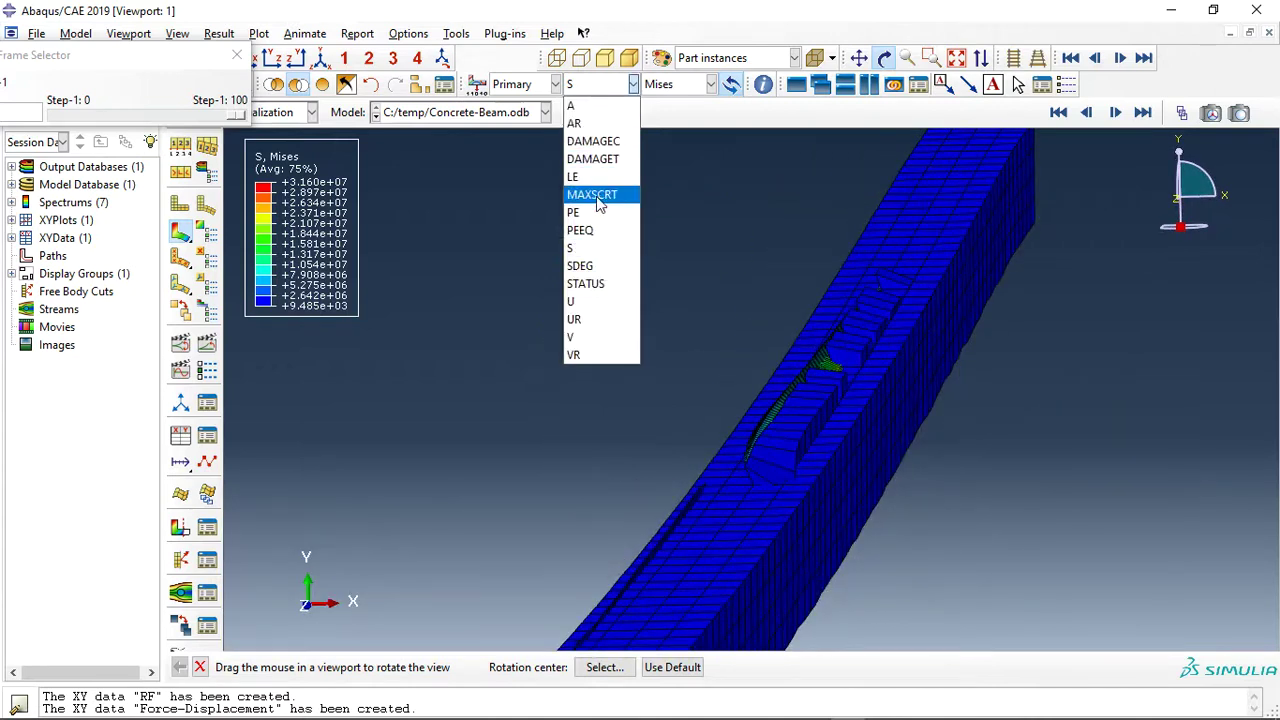
- Contour the epoxy strip by MAXSCRT, orbit to inspect cracking, then contour it by U
{"action": "left_click", "coordinate": [600, 191]}
{"action": "left_click_drag", "start_coordinate": [720, 535], "coordinate": [756, 507]}
{"action": "mouse_move", "coordinate": [812, 412]}
{"action": "left_mouse_down"}
{"action": "mouse_move", "coordinate": [806, 457]}
{"action": "mouse_move", "coordinate": [562, 383]}
{"action": "mouse_move", "coordinate": [686, 437]}
{"action": "mouse_move", "coordinate": [706, 403]}
{"action": "left_mouse_up"}
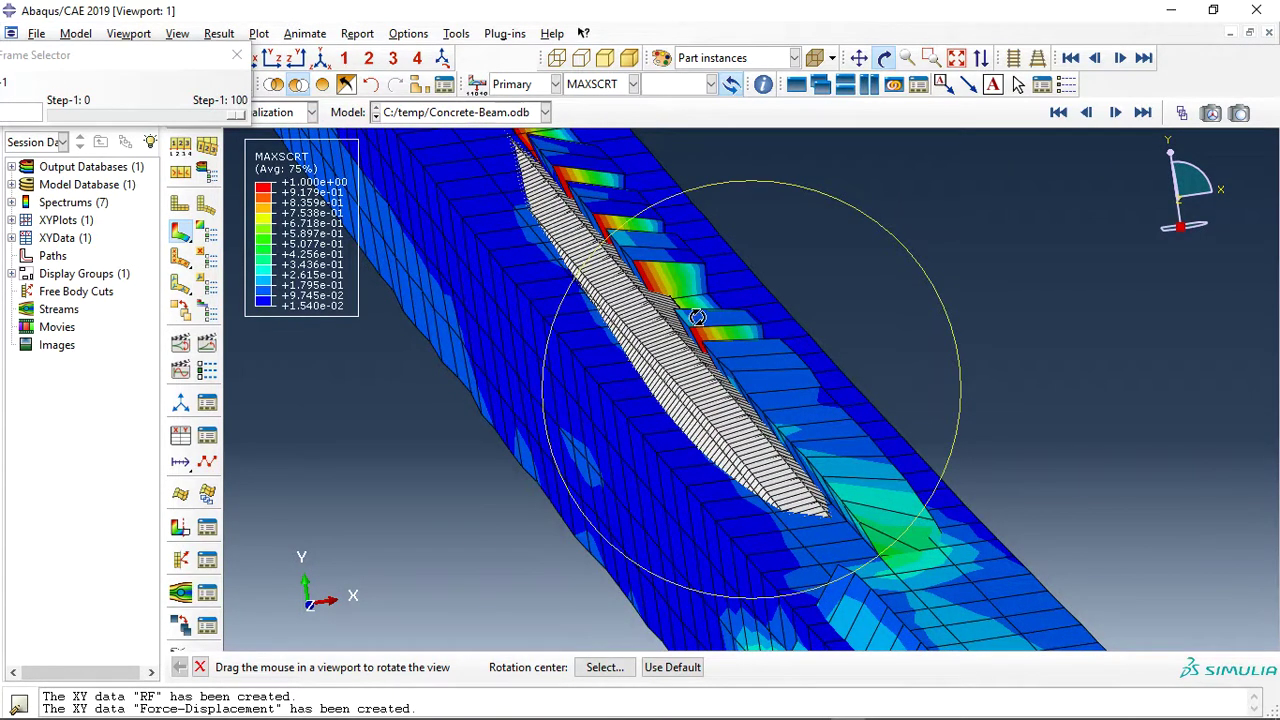
{"action": "mouse_move", "coordinate": [680, 305]}
{"action": "left_mouse_down"}
{"action": "mouse_move", "coordinate": [657, 460]}
{"action": "mouse_move", "coordinate": [654, 386]}
{"action": "mouse_move", "coordinate": [695, 348]}
{"action": "mouse_move", "coordinate": [718, 420]}
{"action": "mouse_move", "coordinate": [717, 491]}
{"action": "mouse_move", "coordinate": [700, 503]}
{"action": "mouse_move", "coordinate": [628, 347]}
{"action": "left_mouse_up"}
{"action": "left_click", "coordinate": [600, 84]}
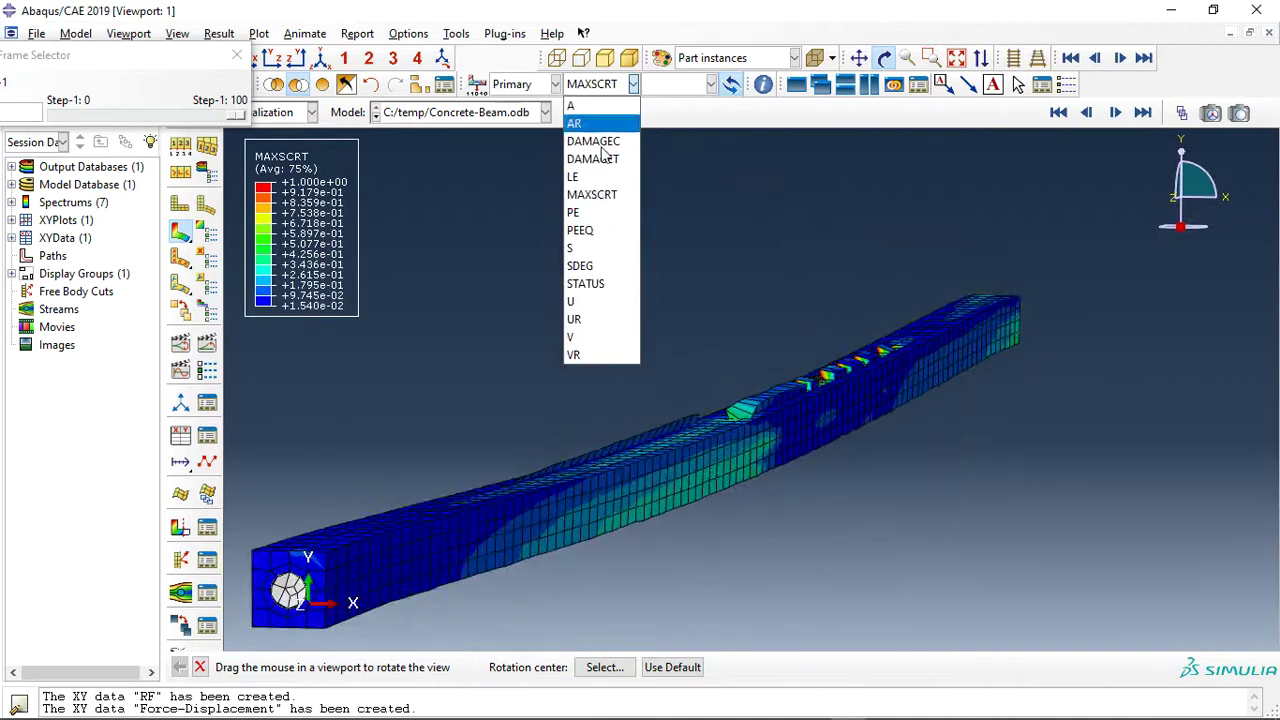
{"action": "left_click", "coordinate": [600, 297]}
{"action": "key", "text": "Escape"}
- Hide the epoxy strip to isolate the CFRP rod; SDEG proves unavailable
{"action": "left_click", "coordinate": [516, 530]}
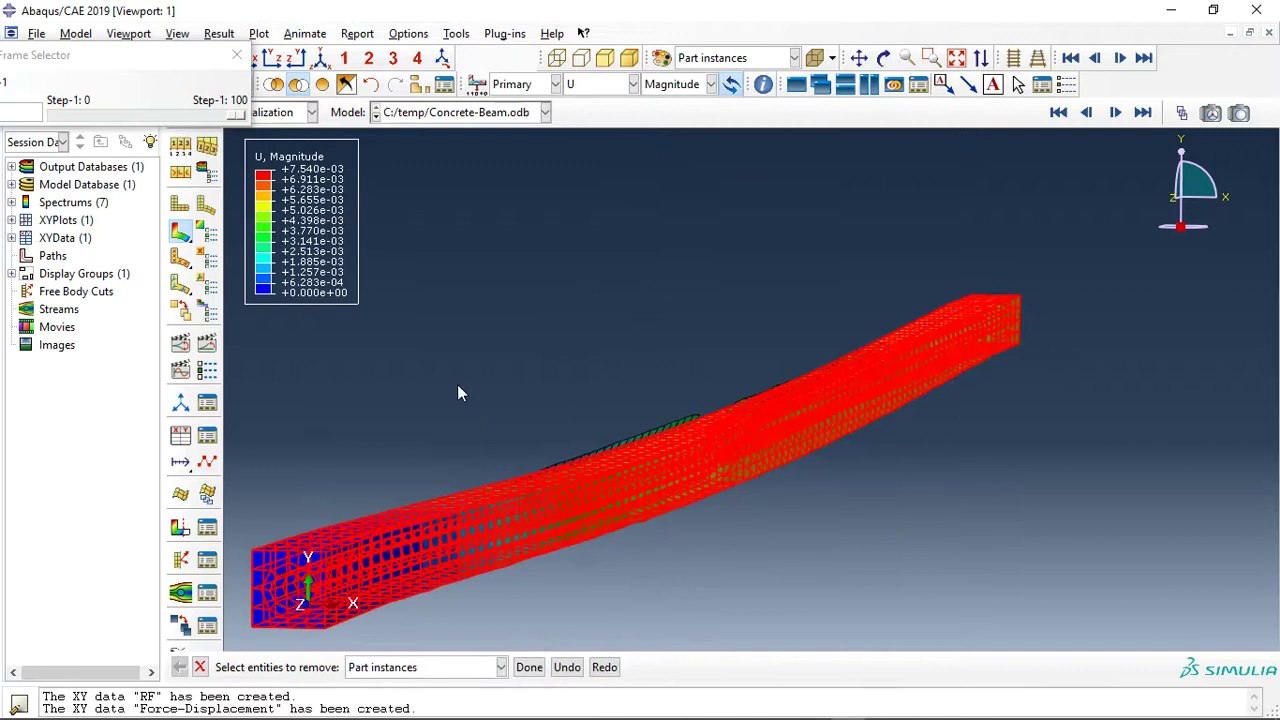
{"action": "middle_click", "coordinate": [524, 420]}
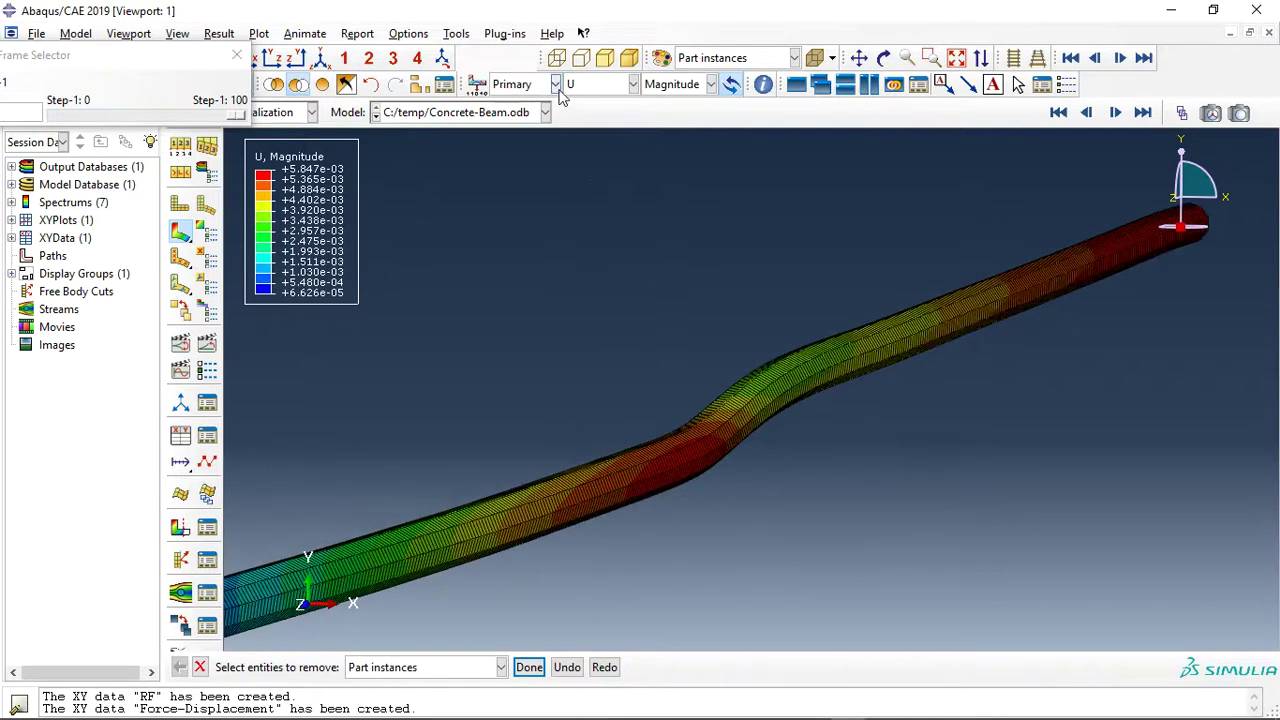
{"action": "left_click", "coordinate": [633, 84]}
{"action": "left_click", "coordinate": [593, 266]}
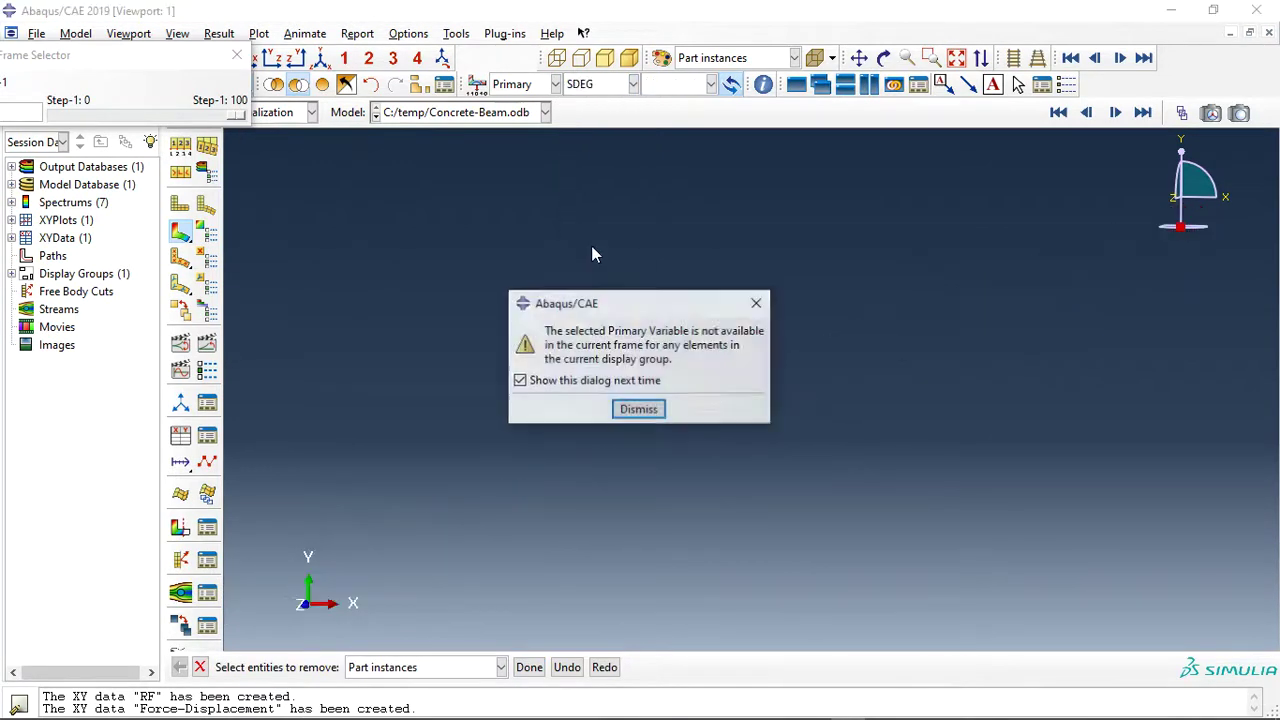
{"action": "left_click", "coordinate": [636, 406]}
- Contour the CFRP rod by Mises stress, then by displacement magnitude U
{"action": "left_click", "coordinate": [592, 86]}
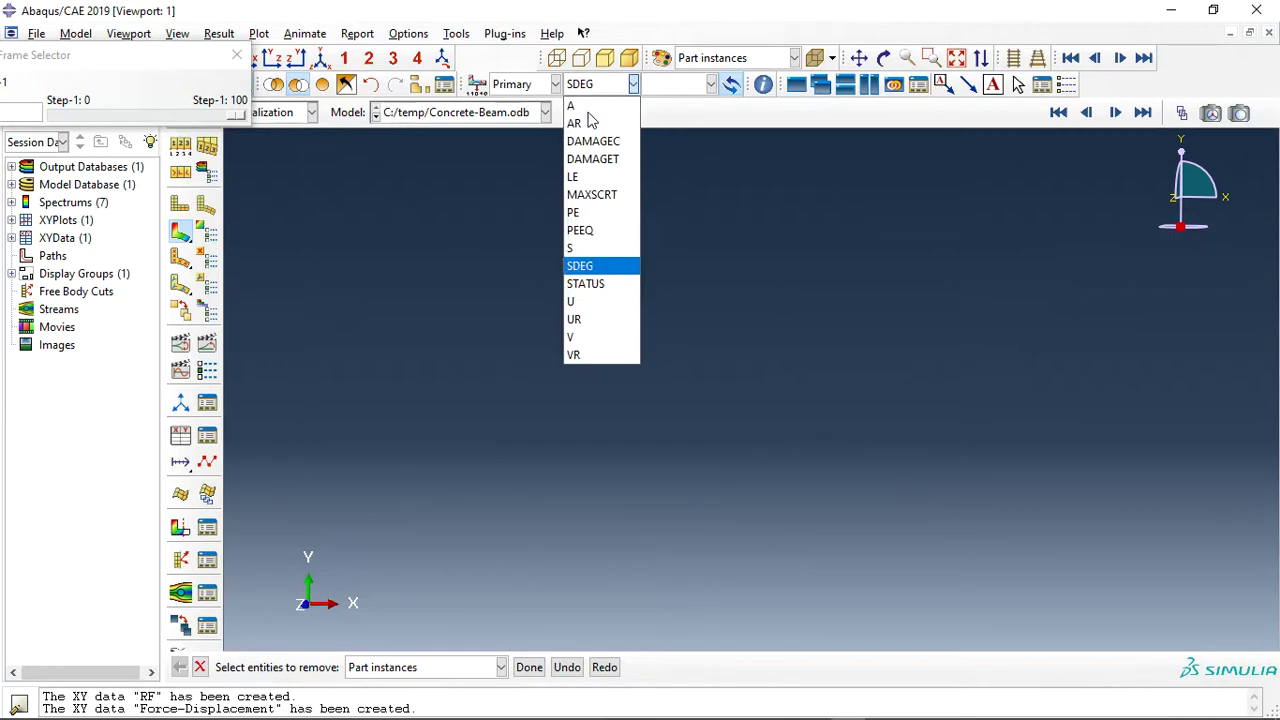
{"action": "left_click", "coordinate": [572, 248]}
{"action": "left_click", "coordinate": [633, 84]}
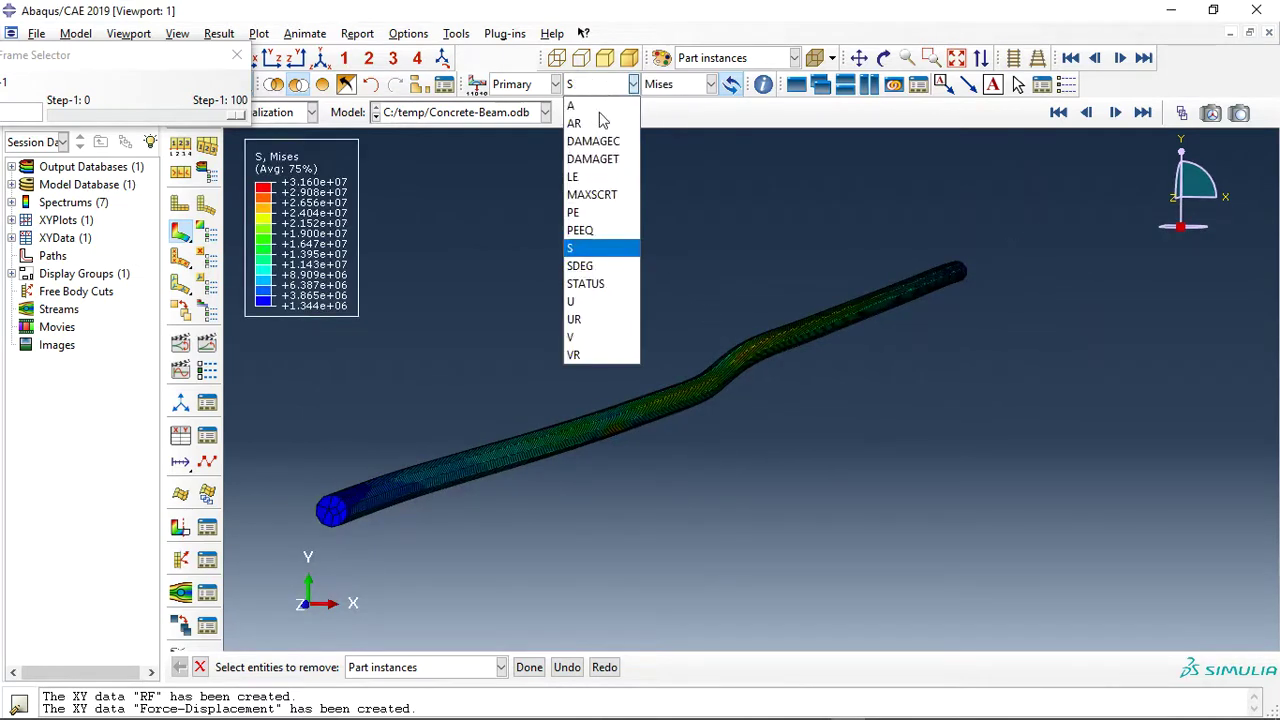
{"action": "left_click", "coordinate": [592, 302]}
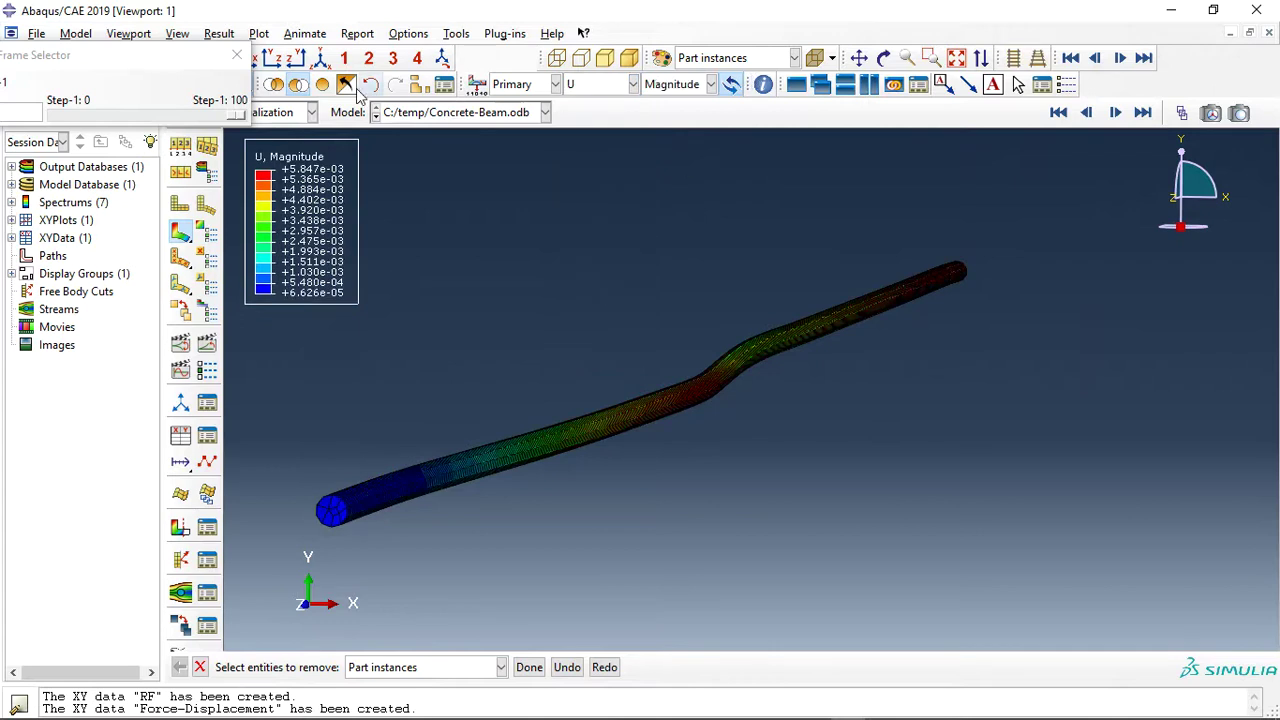
- Bring all part instances back into view and close the Frame Selector
{"action": "left_click", "coordinate": [322, 84]}
{"action": "scroll", "coordinate": [768, 450], "scroll_direction": "up", "scroll_amount": 2}
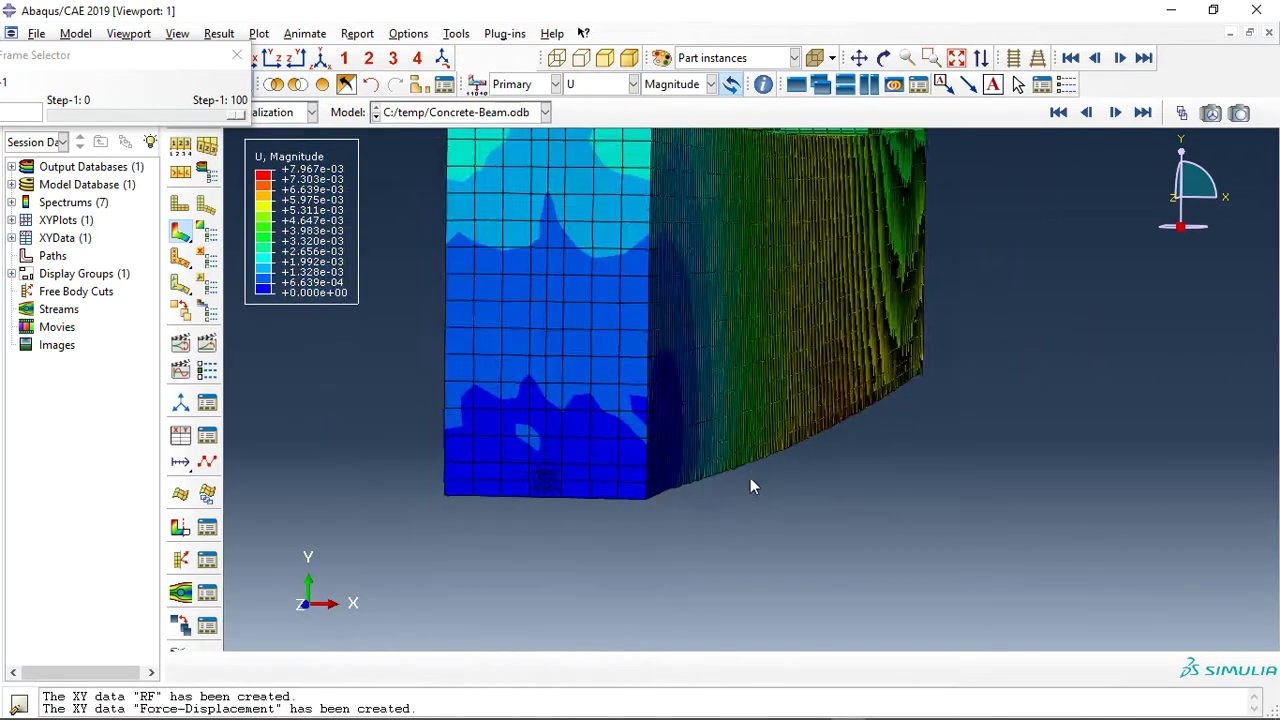
{"action": "scroll", "coordinate": [750, 477], "scroll_direction": "up", "scroll_amount": 2}
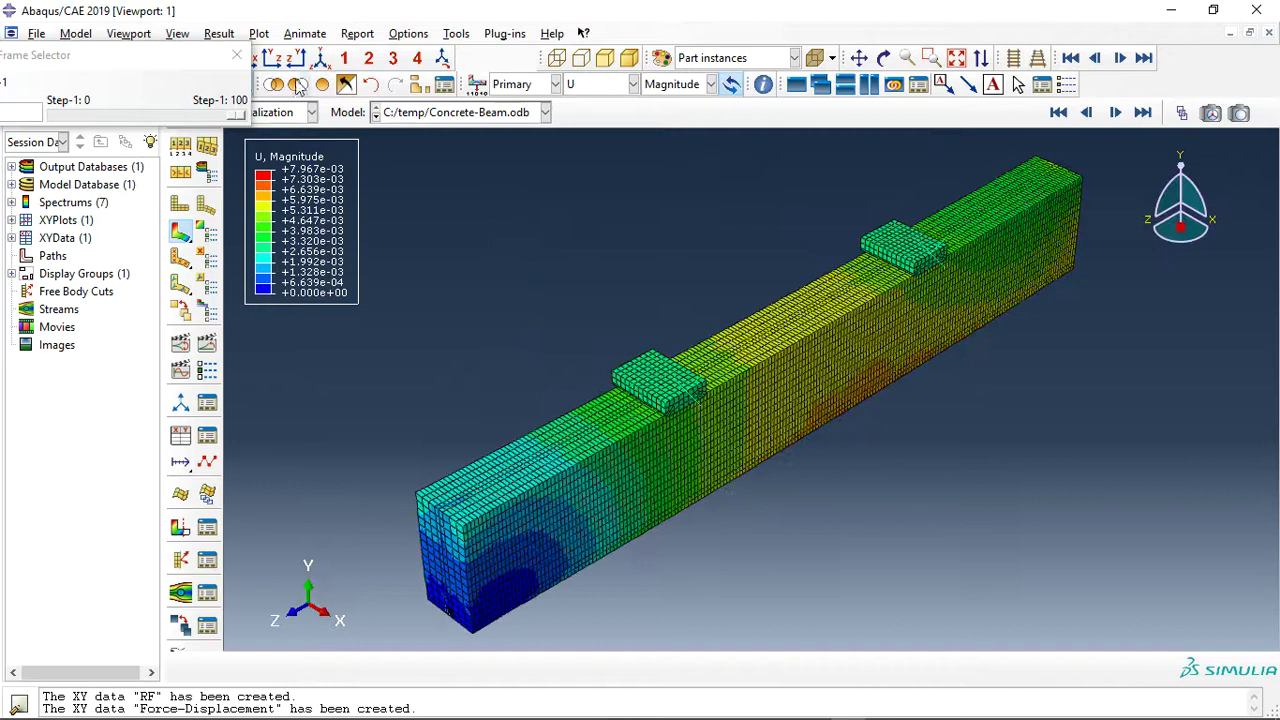
{"action": "left_click", "coordinate": [320, 58]}
- Plot the Force-Displacement curve from the XY Data Manager, then return to the displacement contour
{"action": "left_click", "coordinate": [237, 55]}
{"action": "left_click", "coordinate": [209, 437]}
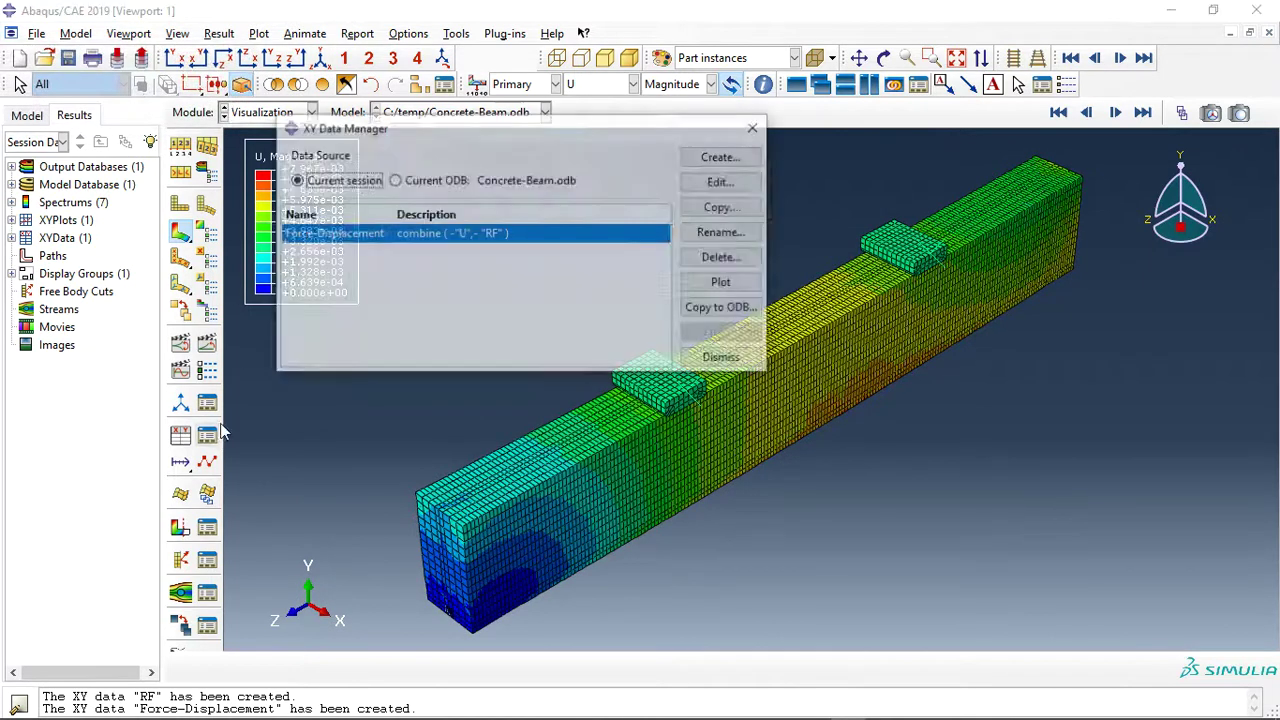
{"action": "scroll", "coordinate": [790, 360], "scroll_direction": "up", "scroll_amount": 1}
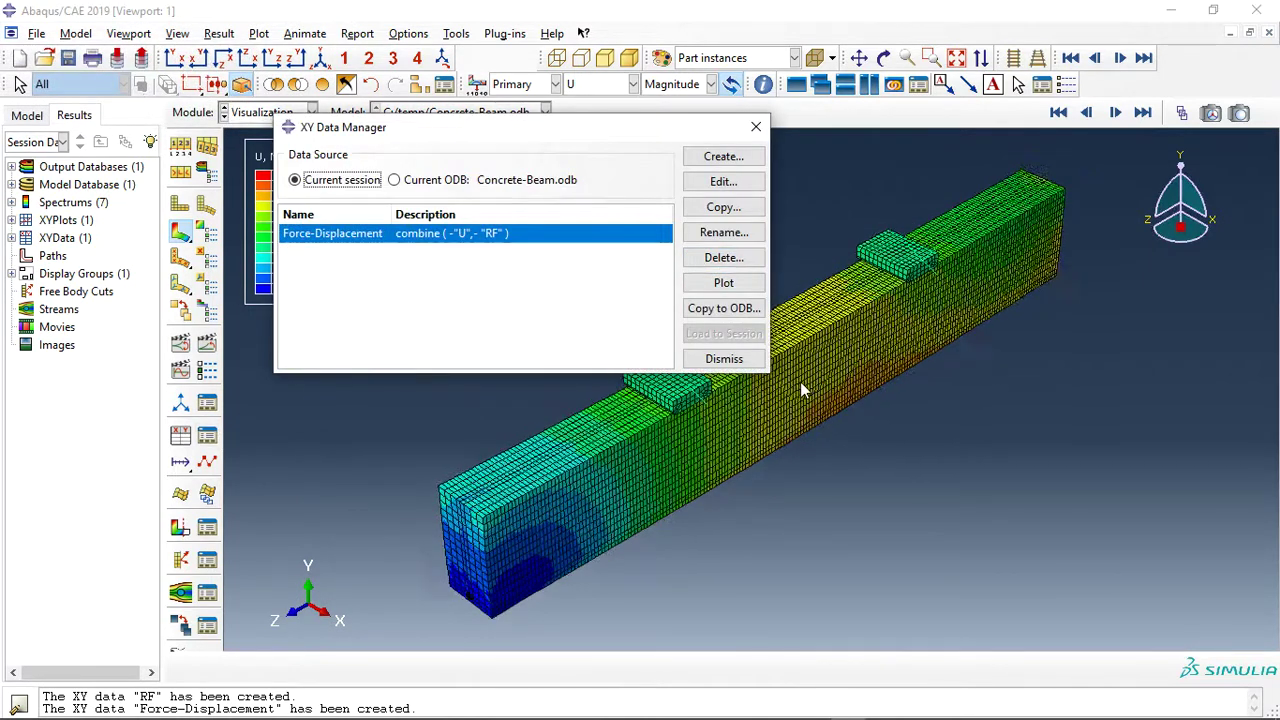
{"action": "scroll", "coordinate": [800, 381], "scroll_direction": "up", "scroll_amount": 1}
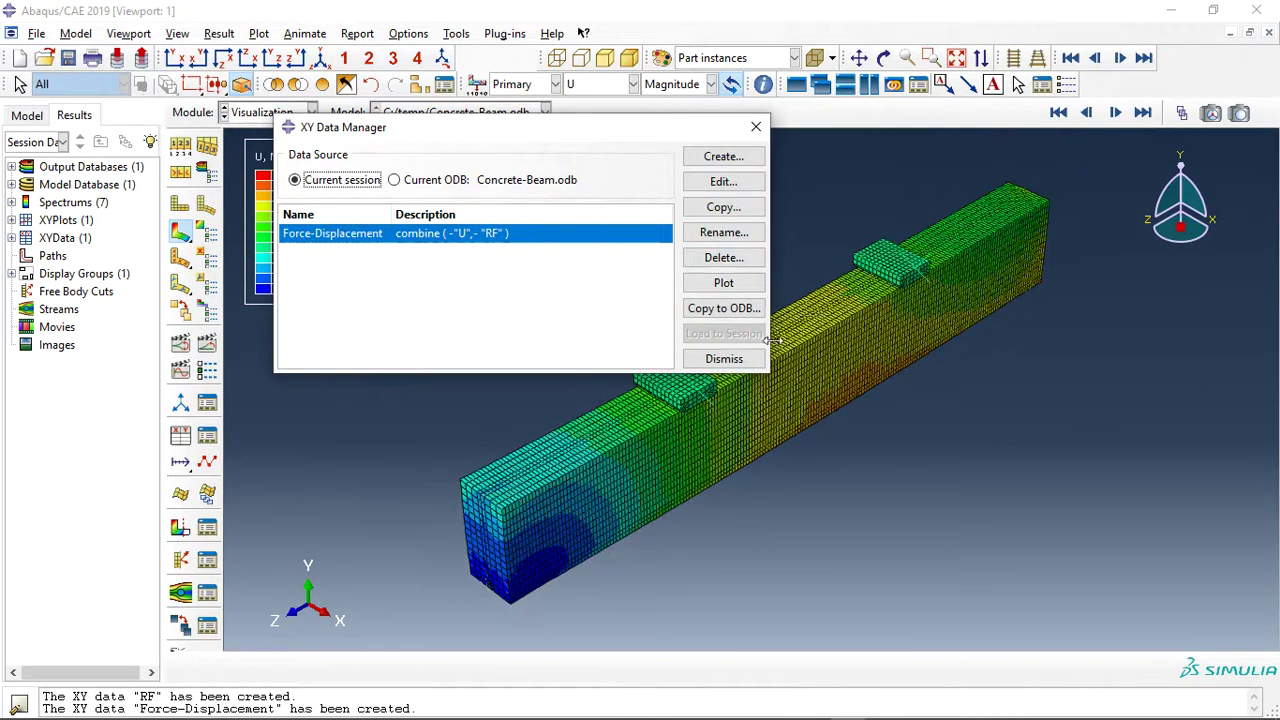
{"action": "left_click", "coordinate": [722, 284]}
{"action": "left_click", "coordinate": [756, 126]}
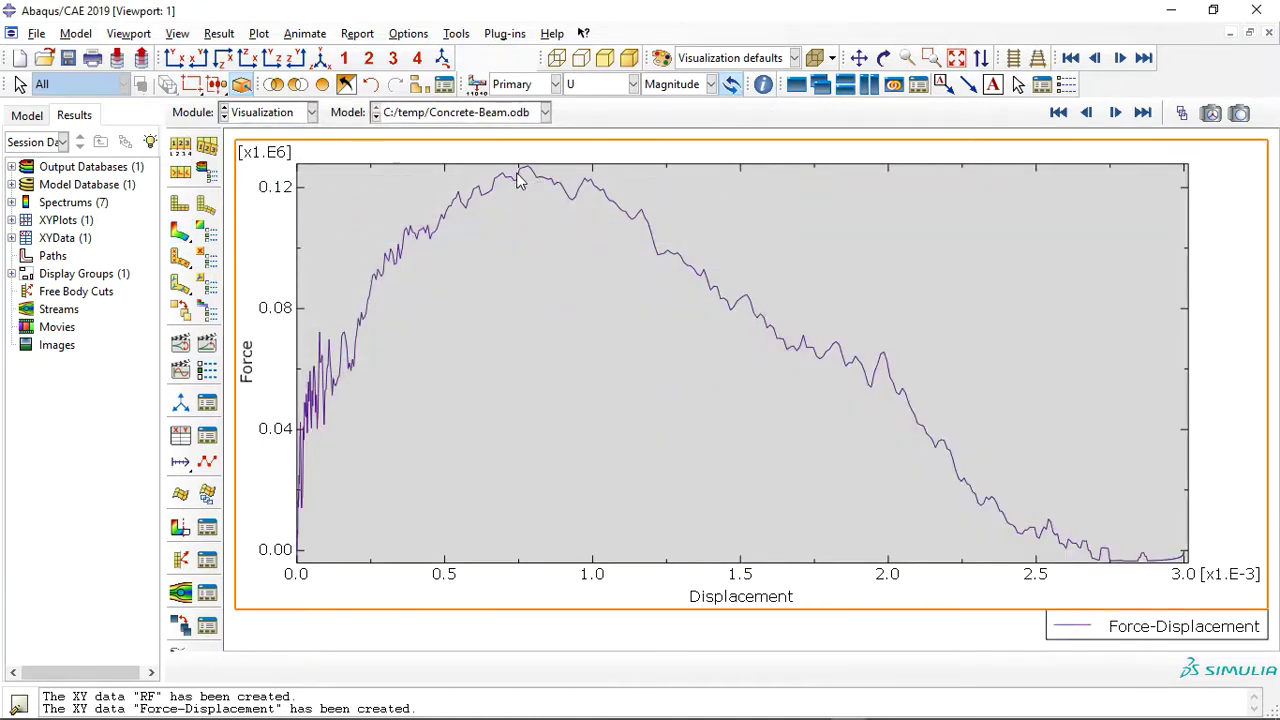
{"action": "scroll", "coordinate": [527, 214], "scroll_direction": "up", "scroll_amount": 1}
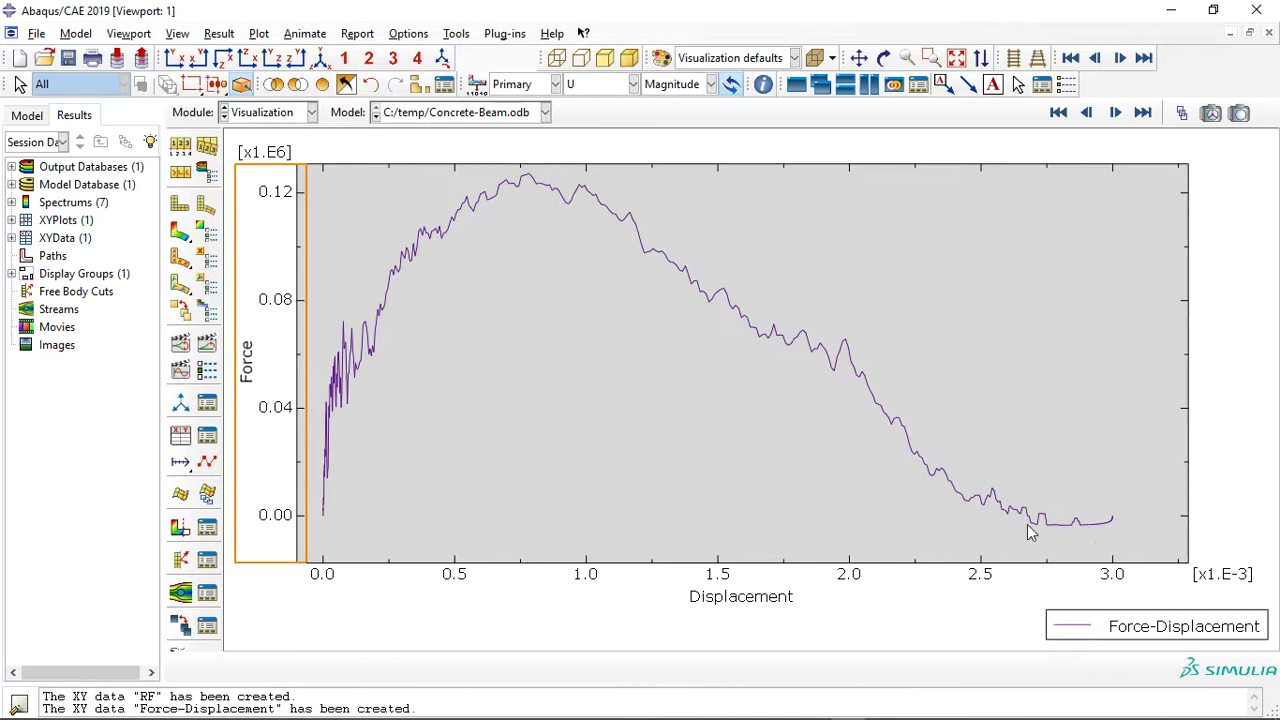
{"action": "left_click", "coordinate": [180, 231]}
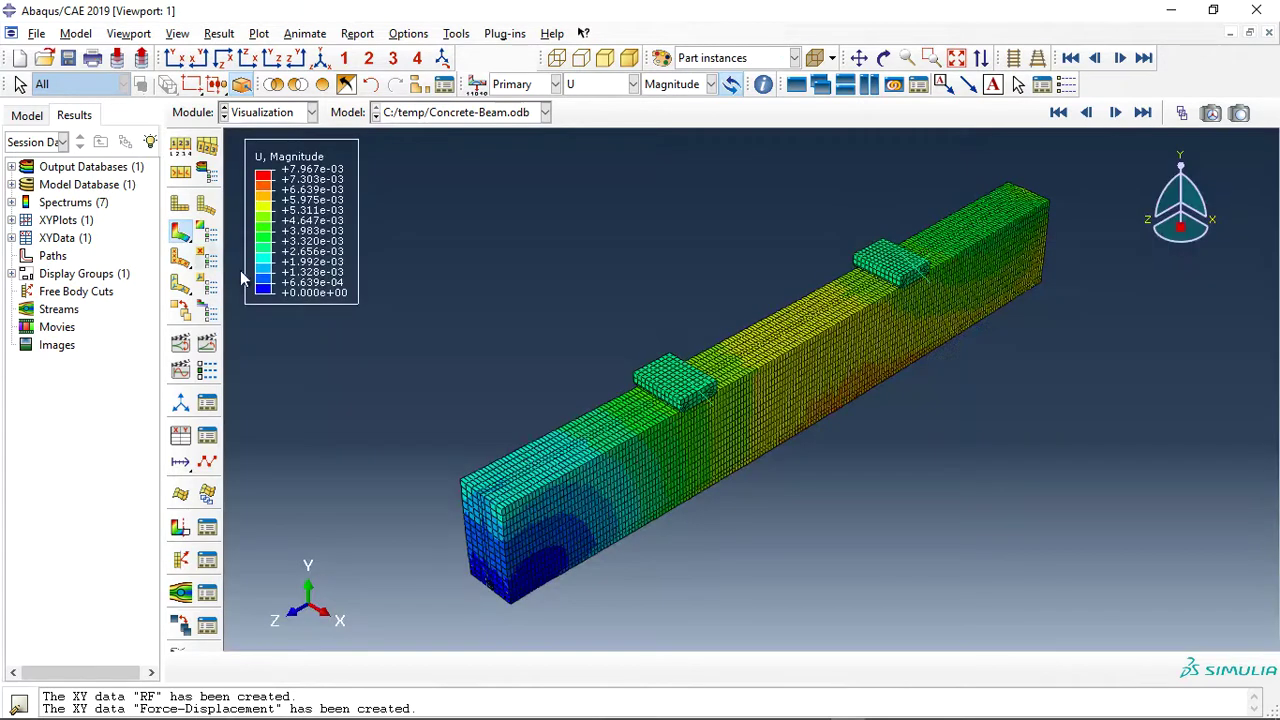
- Zoom out and orbit the beam to expose its end cross-section under the plates
{"action": "scroll", "coordinate": [622, 581], "scroll_direction": "down", "scroll_amount": 2}
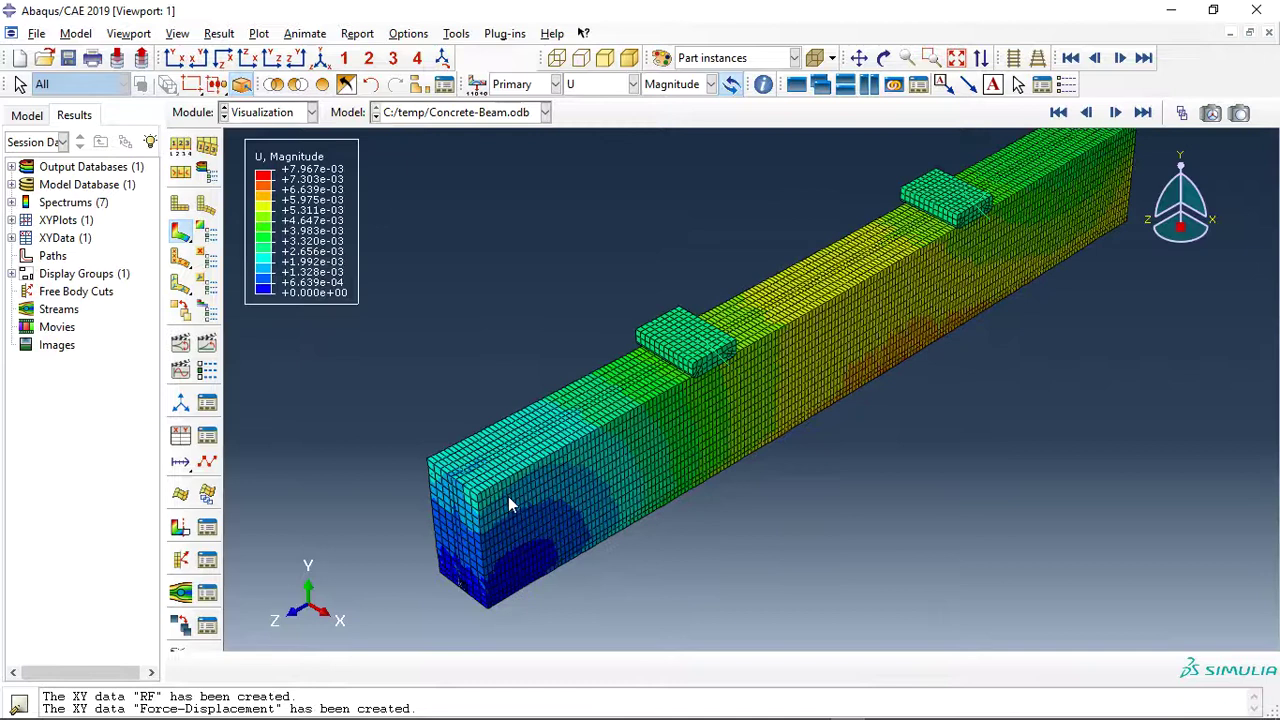
{"action": "left_click", "coordinate": [884, 58]}
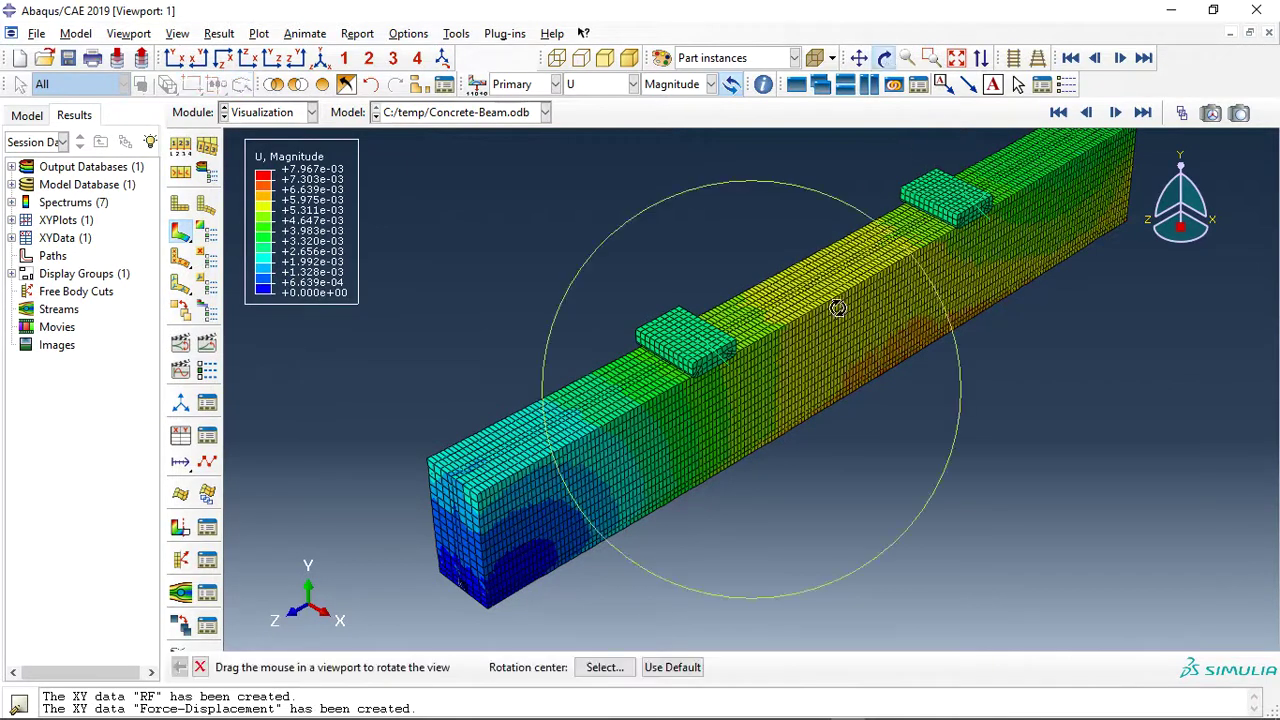
{"action": "mouse_move", "coordinate": [840, 300]}
{"action": "left_mouse_down"}
{"action": "mouse_move", "coordinate": [908, 259]}
{"action": "mouse_move", "coordinate": [768, 420]}
{"action": "left_mouse_up"}
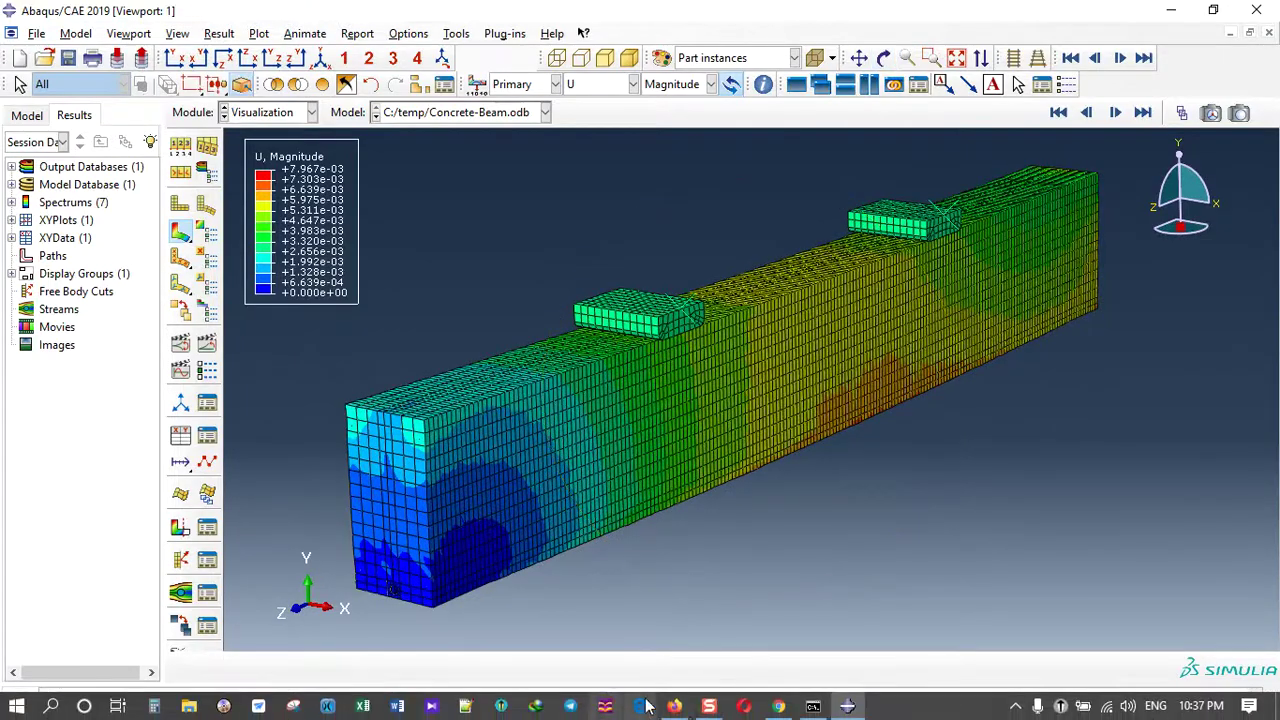
- Switch to Firefox and open the abaqusfem.com article on CFRP-strengthened RC beam dynamic bending
{"action": "left_click", "coordinate": [674, 712]}
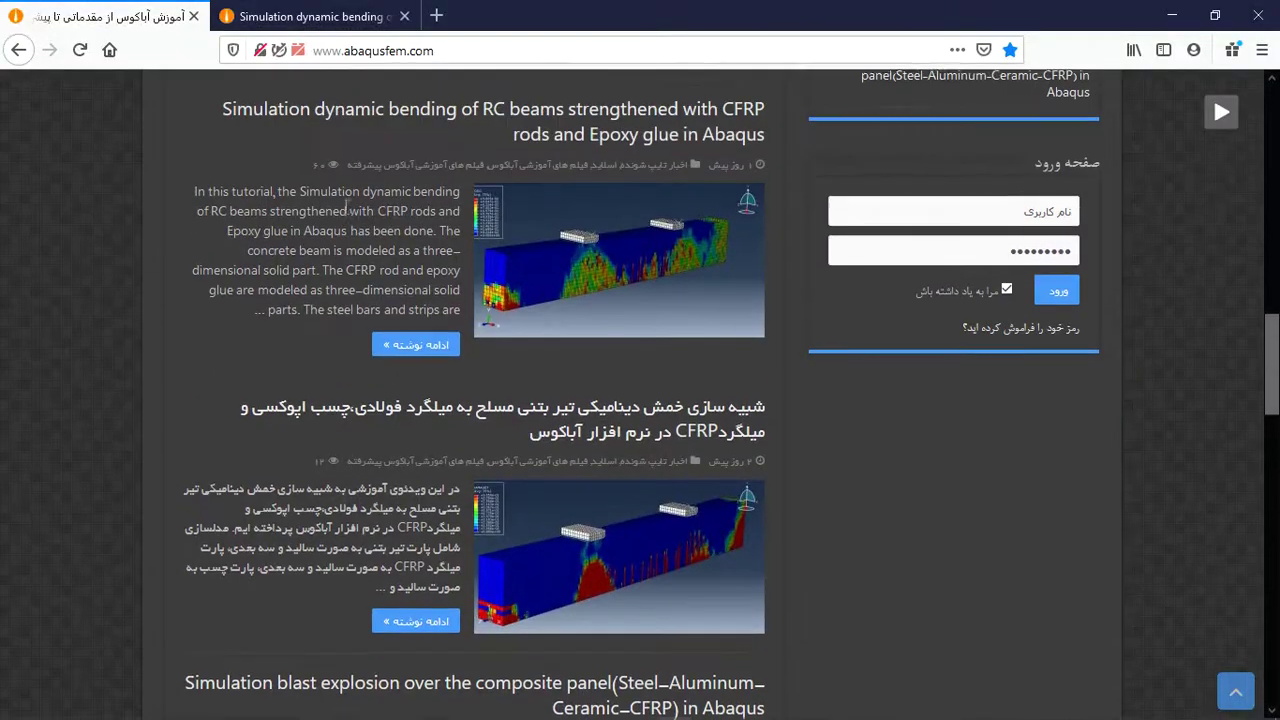
{"action": "scroll", "coordinate": [355, 215], "scroll_direction": "up", "scroll_amount": 2}
{"action": "scroll", "coordinate": [369, 240], "scroll_direction": "up", "scroll_amount": 1}
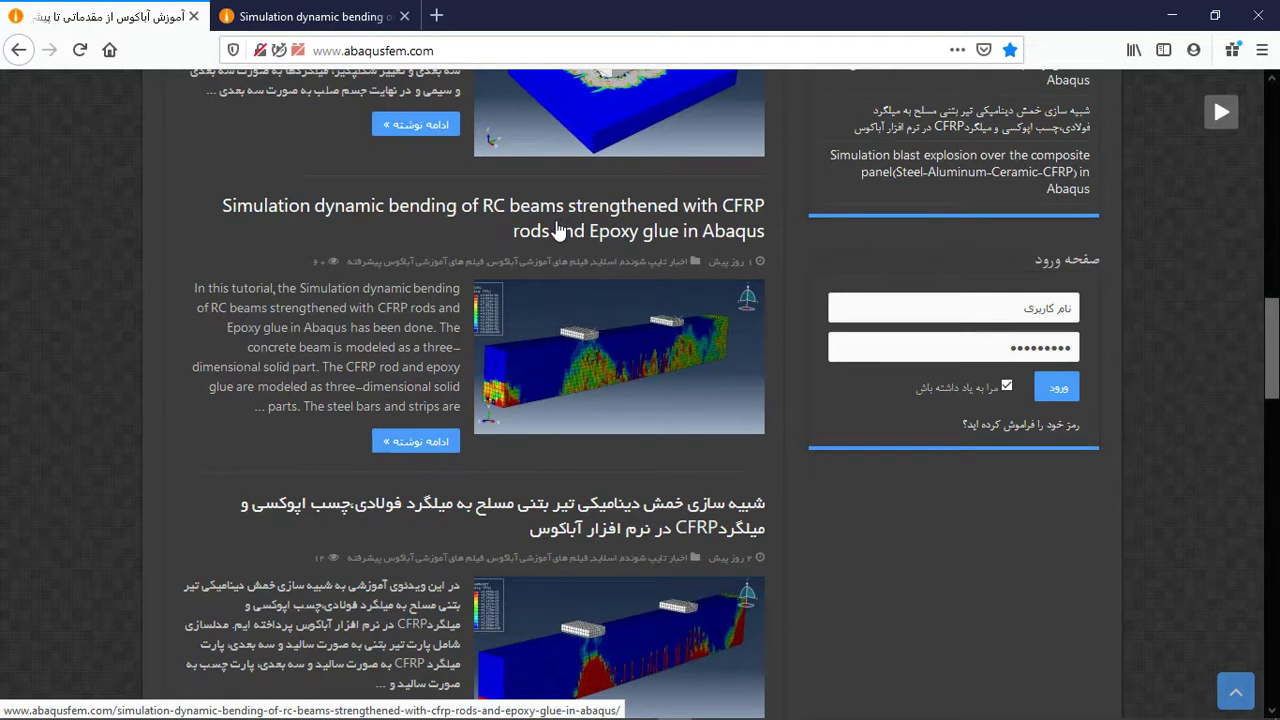
{"action": "left_click", "coordinate": [432, 441]}
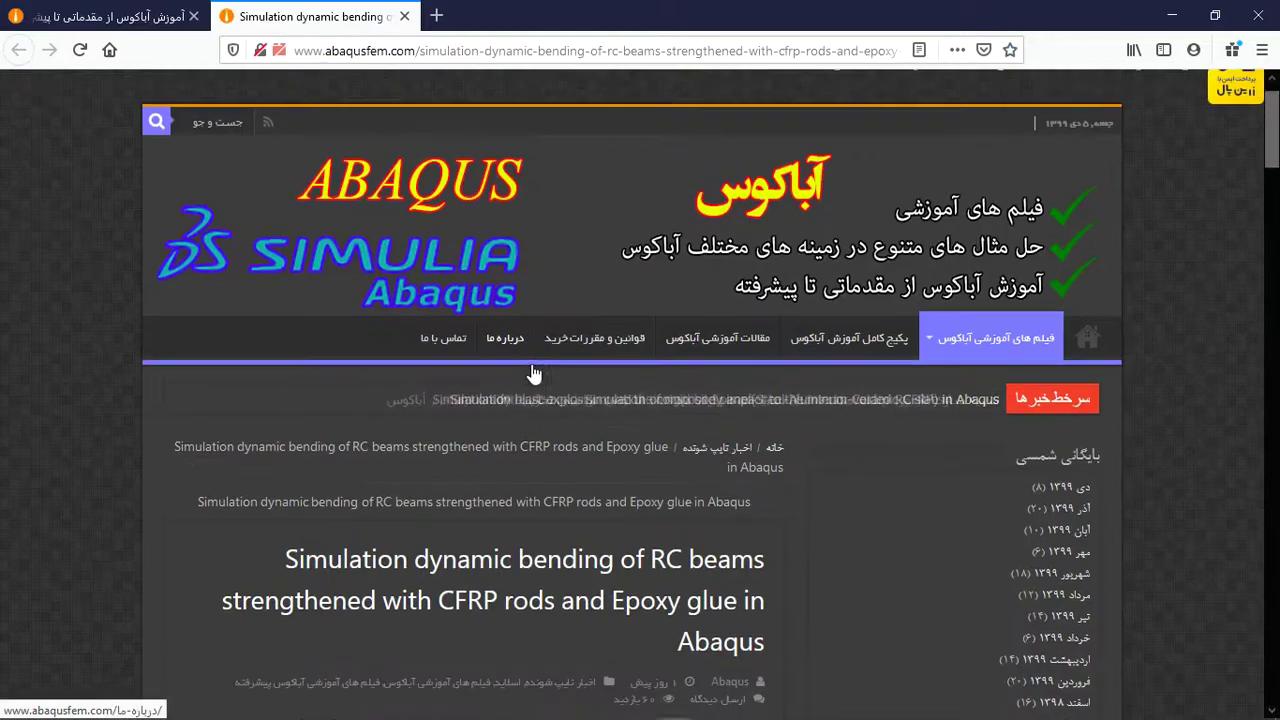
- Scroll down through the article's RC beam and CFRP rod result figures
{"action": "scroll", "coordinate": [534, 373], "scroll_direction": "down", "scroll_amount": 2}
{"action": "scroll", "coordinate": [482, 365], "scroll_direction": "down", "scroll_amount": 2}
{"action": "scroll", "coordinate": [482, 365], "scroll_direction": "down", "scroll_amount": 1}
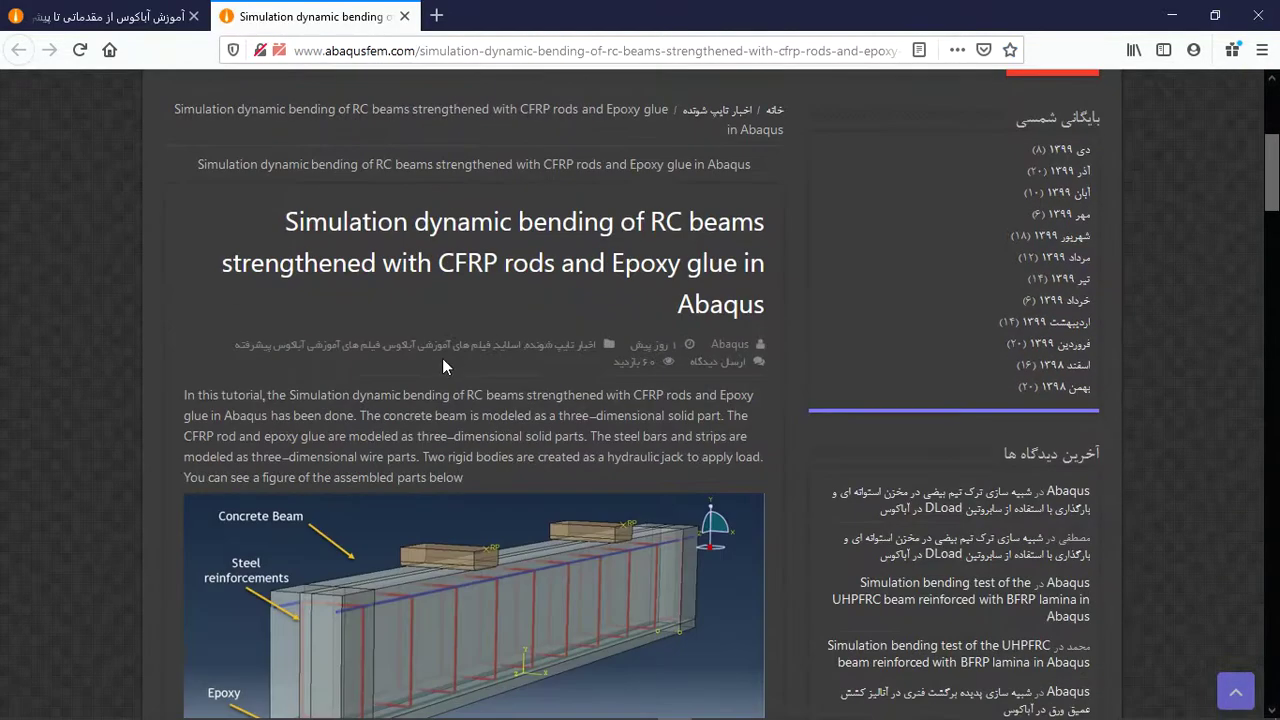
{"action": "scroll", "coordinate": [442, 358], "scroll_direction": "down", "scroll_amount": 1}
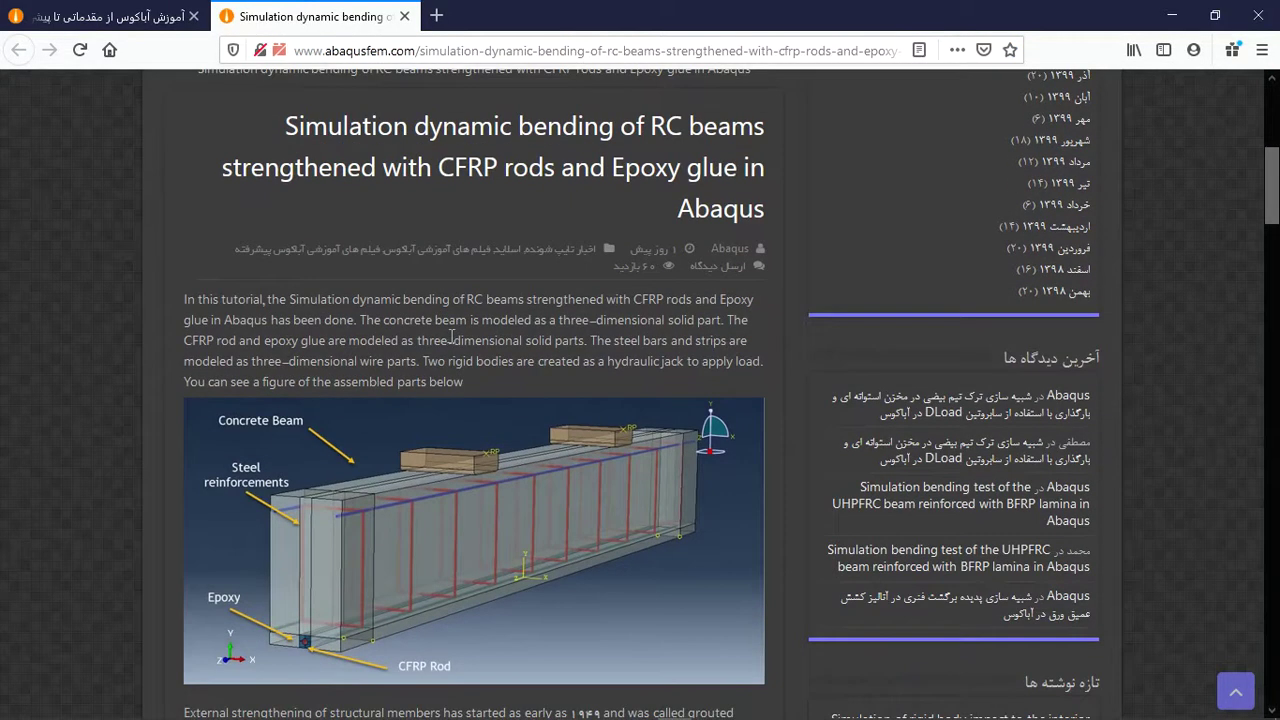
{"action": "scroll", "coordinate": [461, 332], "scroll_direction": "down", "scroll_amount": 2}
{"action": "scroll", "coordinate": [459, 334], "scroll_direction": "down", "scroll_amount": 1}
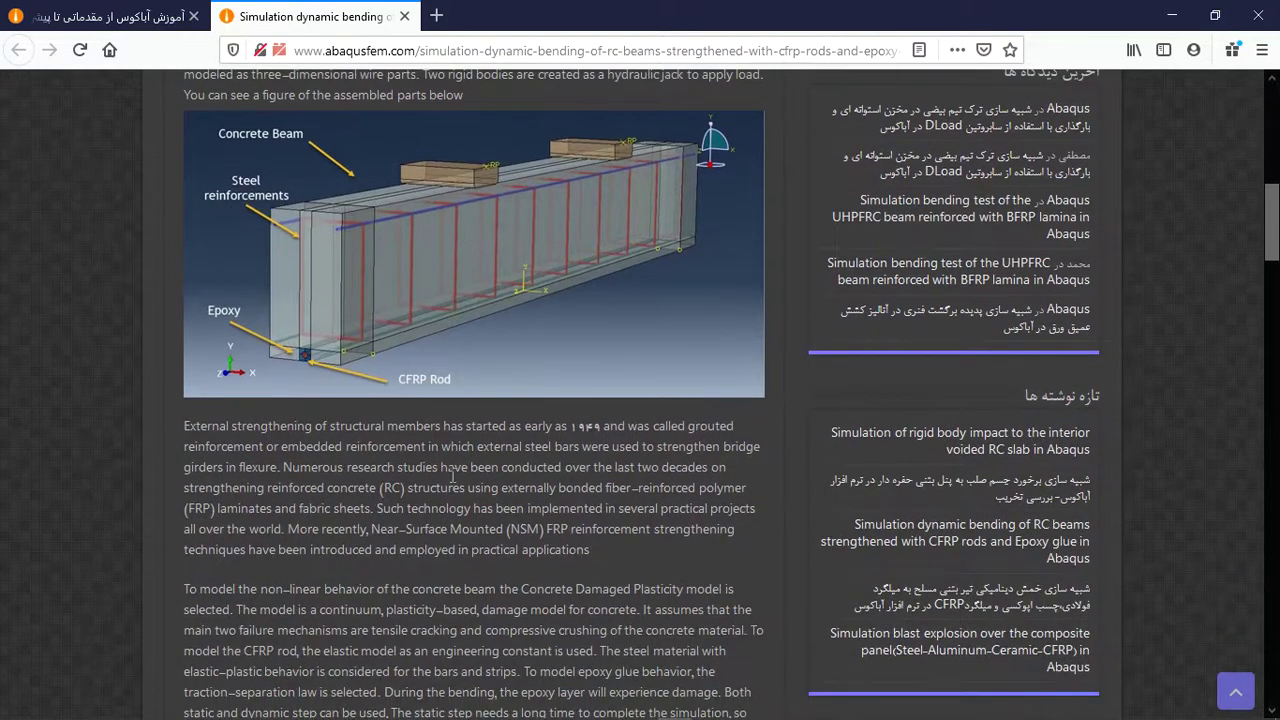
{"action": "scroll", "coordinate": [450, 463], "scroll_direction": "down", "scroll_amount": 1}
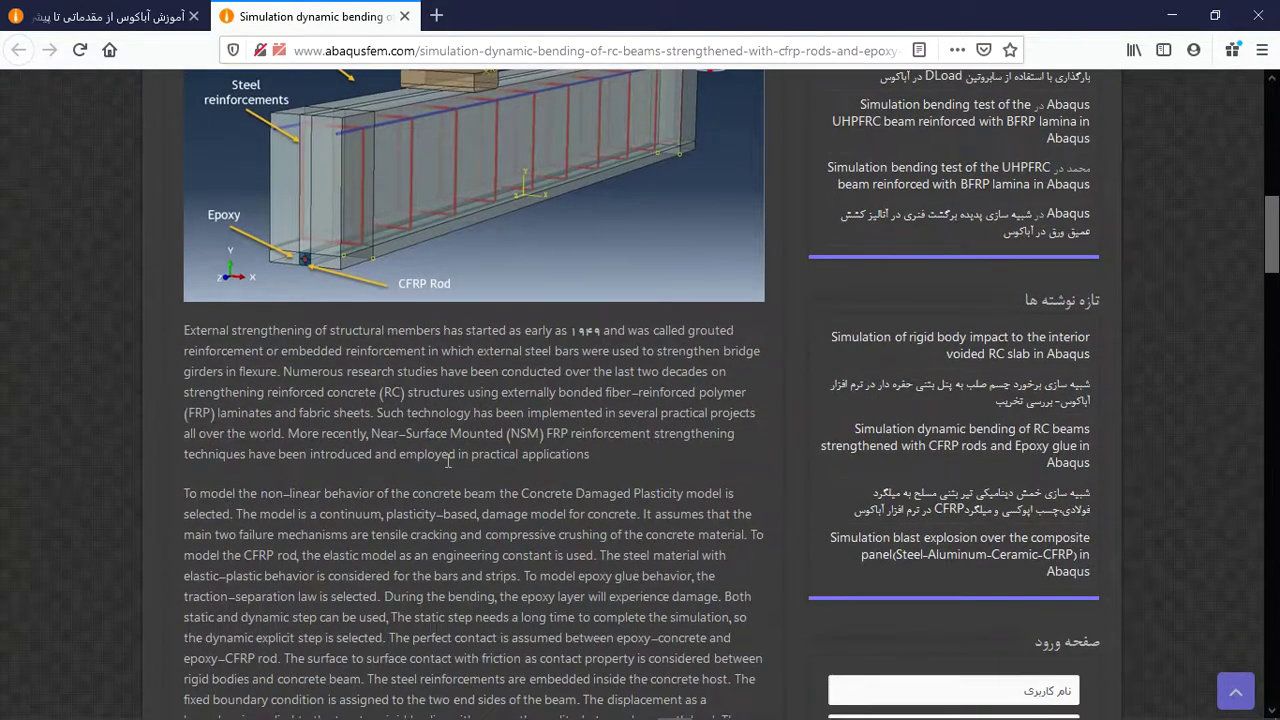
{"action": "scroll", "coordinate": [449, 456], "scroll_direction": "down", "scroll_amount": 1}
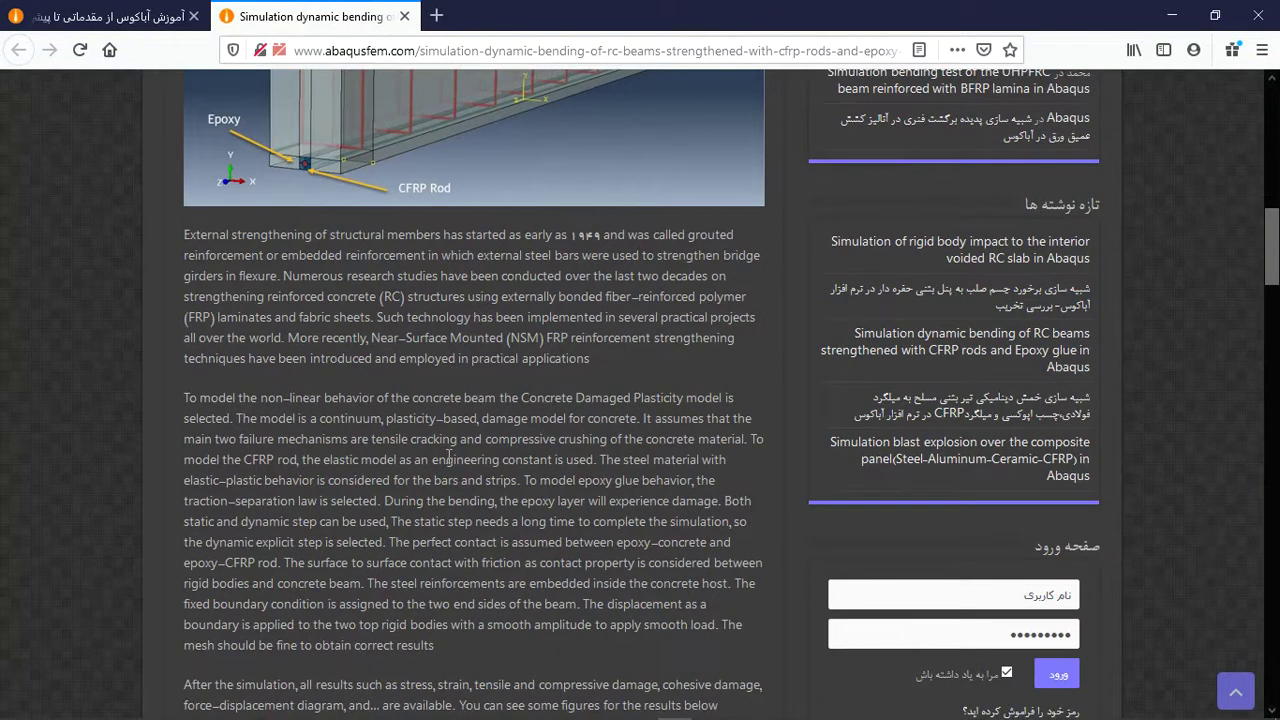
{"action": "scroll", "coordinate": [449, 456], "scroll_direction": "down", "scroll_amount": 1}
{"action": "scroll", "coordinate": [449, 460], "scroll_direction": "down", "scroll_amount": 2}
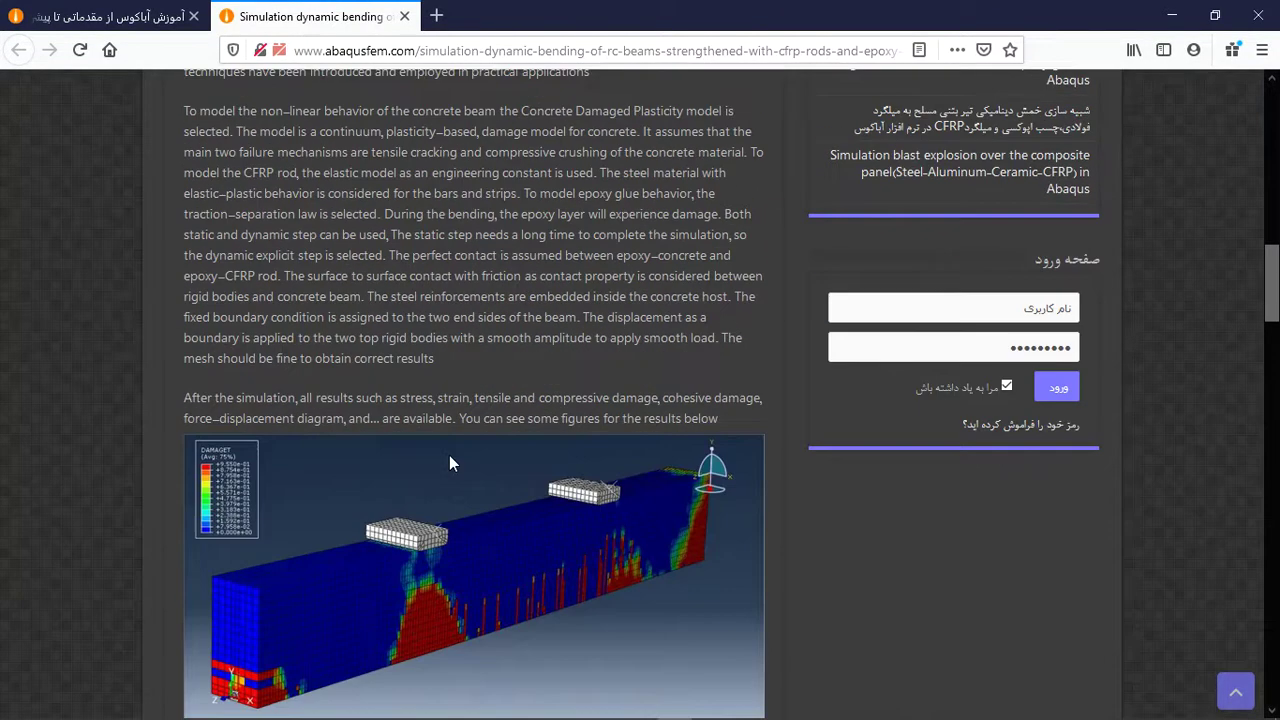
{"action": "scroll", "coordinate": [449, 431], "scroll_direction": "down", "scroll_amount": 1}
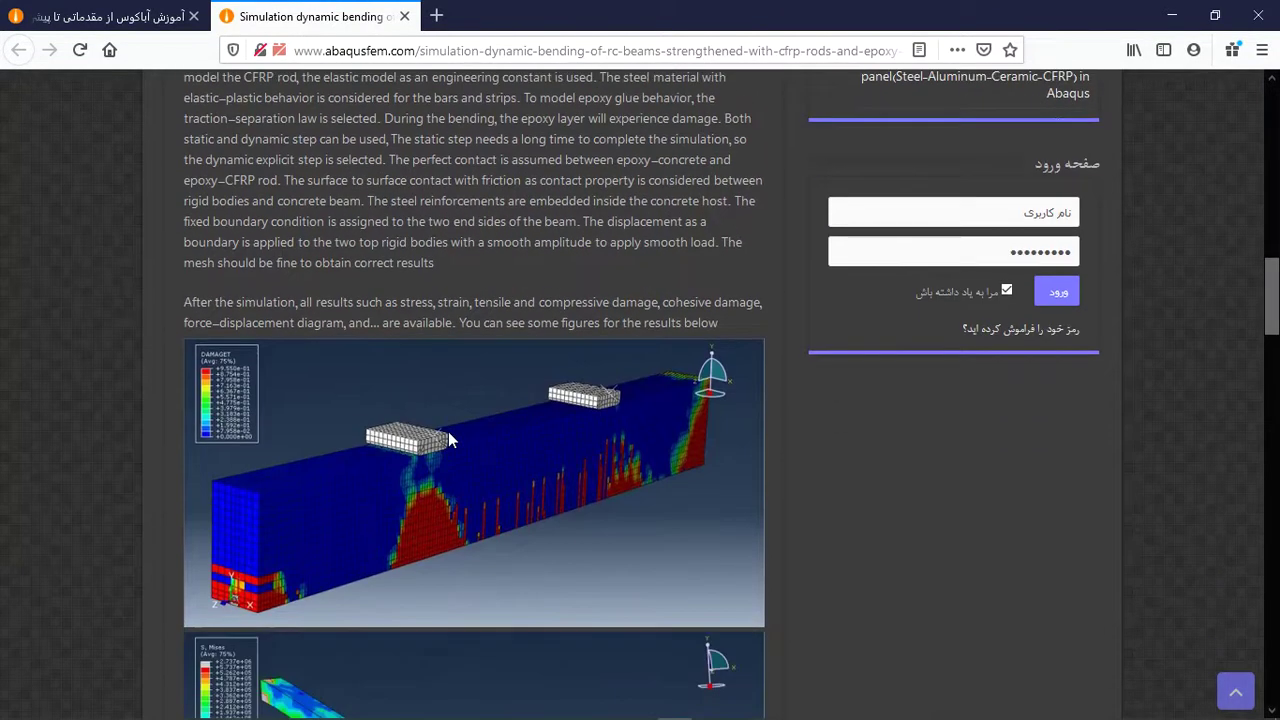
{"action": "scroll", "coordinate": [446, 410], "scroll_direction": "down", "scroll_amount": 1}
{"action": "scroll", "coordinate": [426, 478], "scroll_direction": "down", "scroll_amount": 2}
{"action": "scroll", "coordinate": [430, 460], "scroll_direction": "down", "scroll_amount": 3}
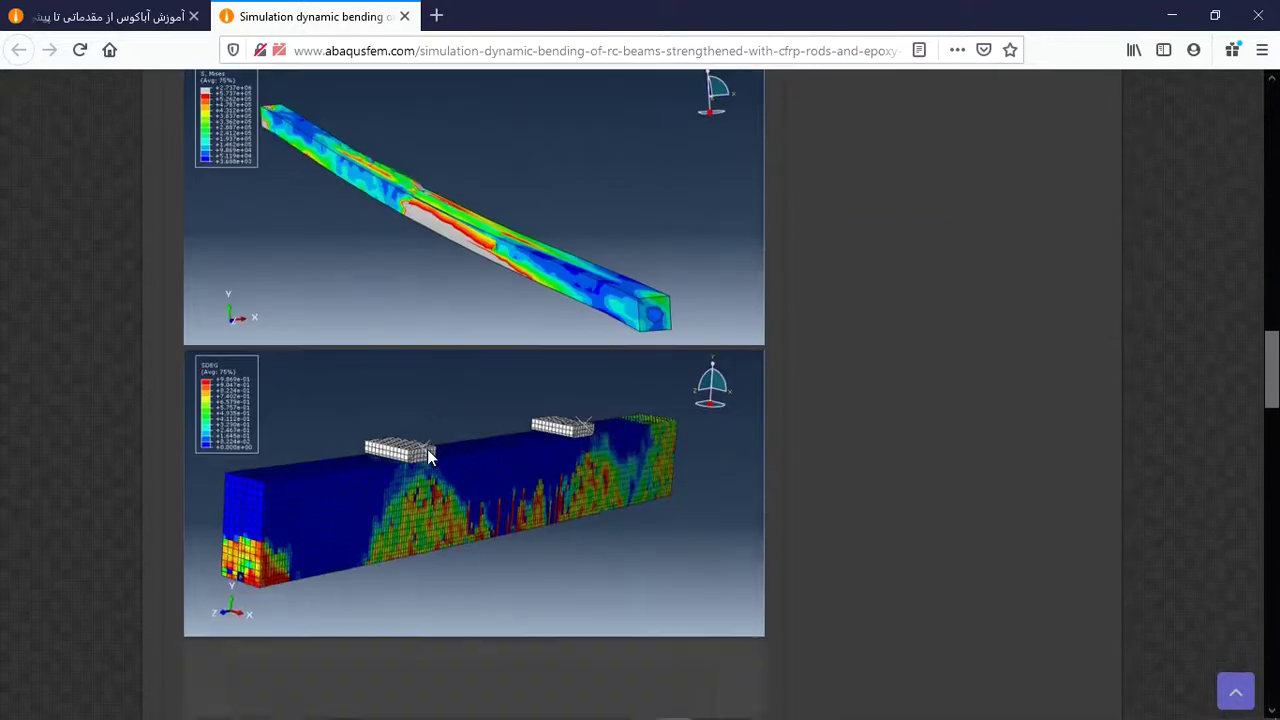
{"action": "scroll", "coordinate": [454, 398], "scroll_direction": "down", "scroll_amount": 1}
- Reach the purchase section and highlight the offered CAE, INP and English video files
{"action": "scroll", "coordinate": [454, 400], "scroll_direction": "down", "scroll_amount": 3}
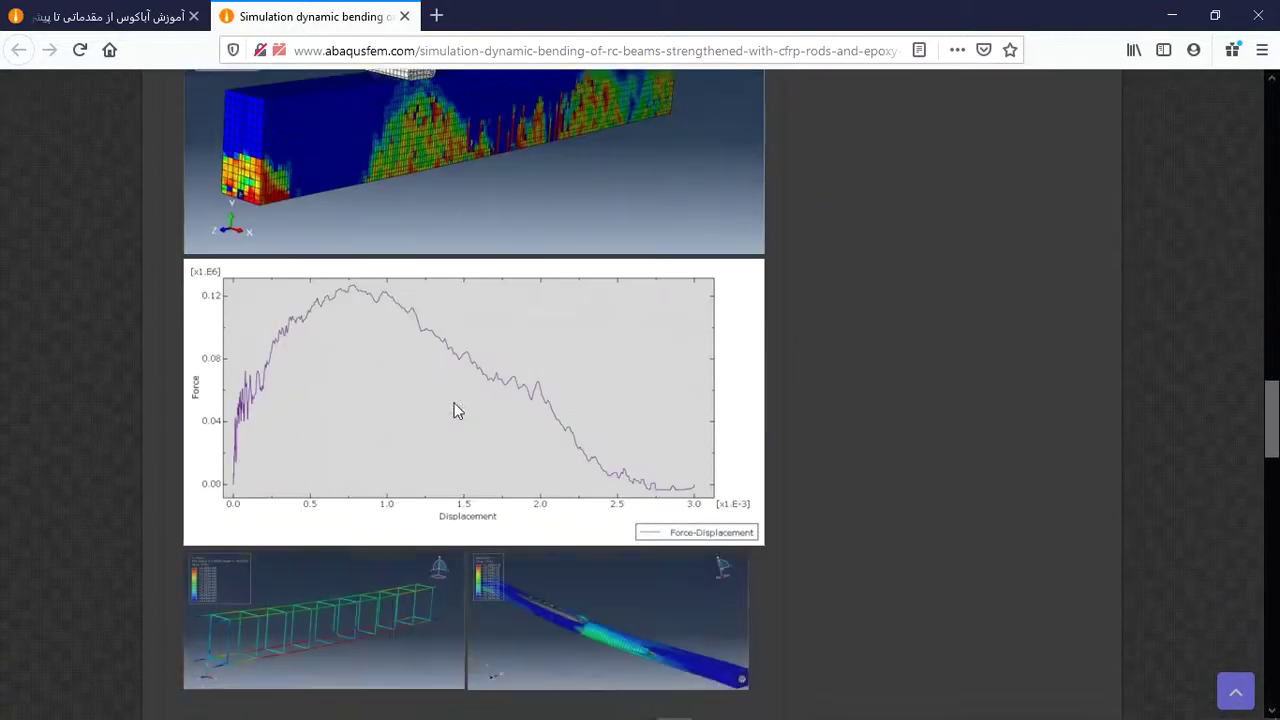
{"action": "scroll", "coordinate": [454, 404], "scroll_direction": "down", "scroll_amount": 2}
{"action": "scroll", "coordinate": [456, 407], "scroll_direction": "down", "scroll_amount": 1}
{"action": "scroll", "coordinate": [457, 409], "scroll_direction": "down", "scroll_amount": 2}
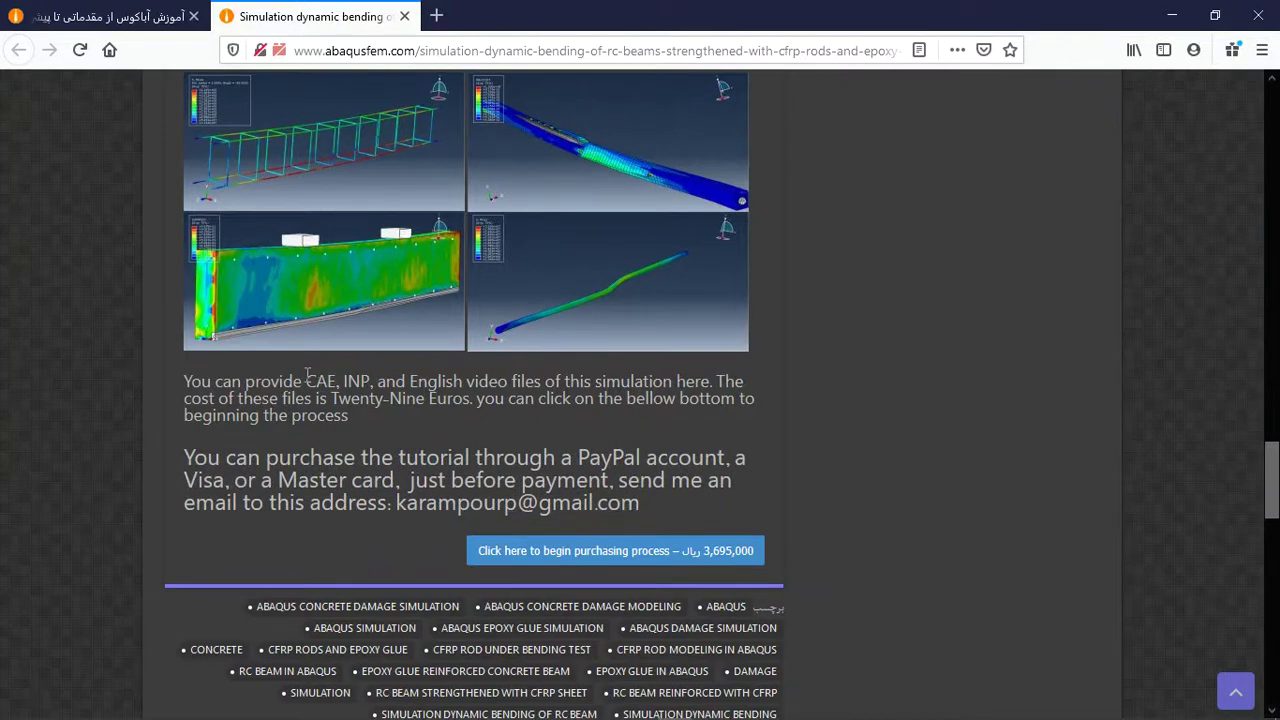
{"action": "left_click_drag", "start_coordinate": [308, 380], "coordinate": [541, 378]}
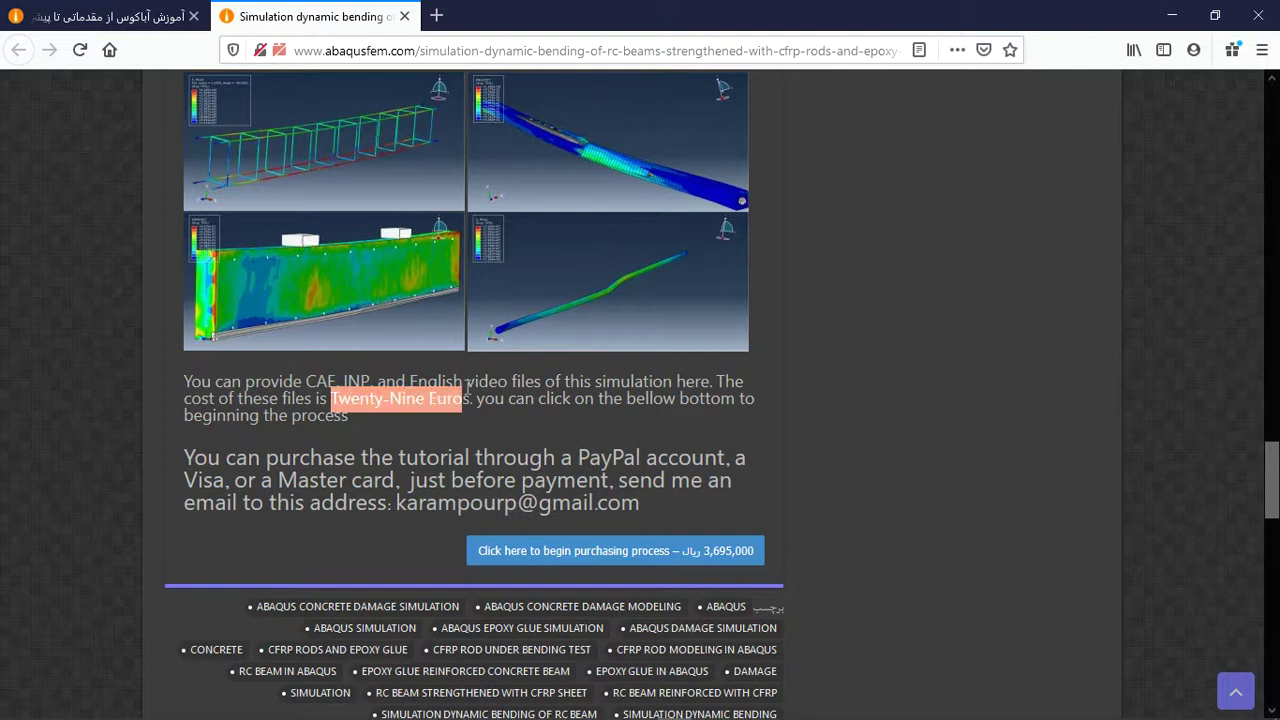
{"action": "left_click", "coordinate": [385, 478]}
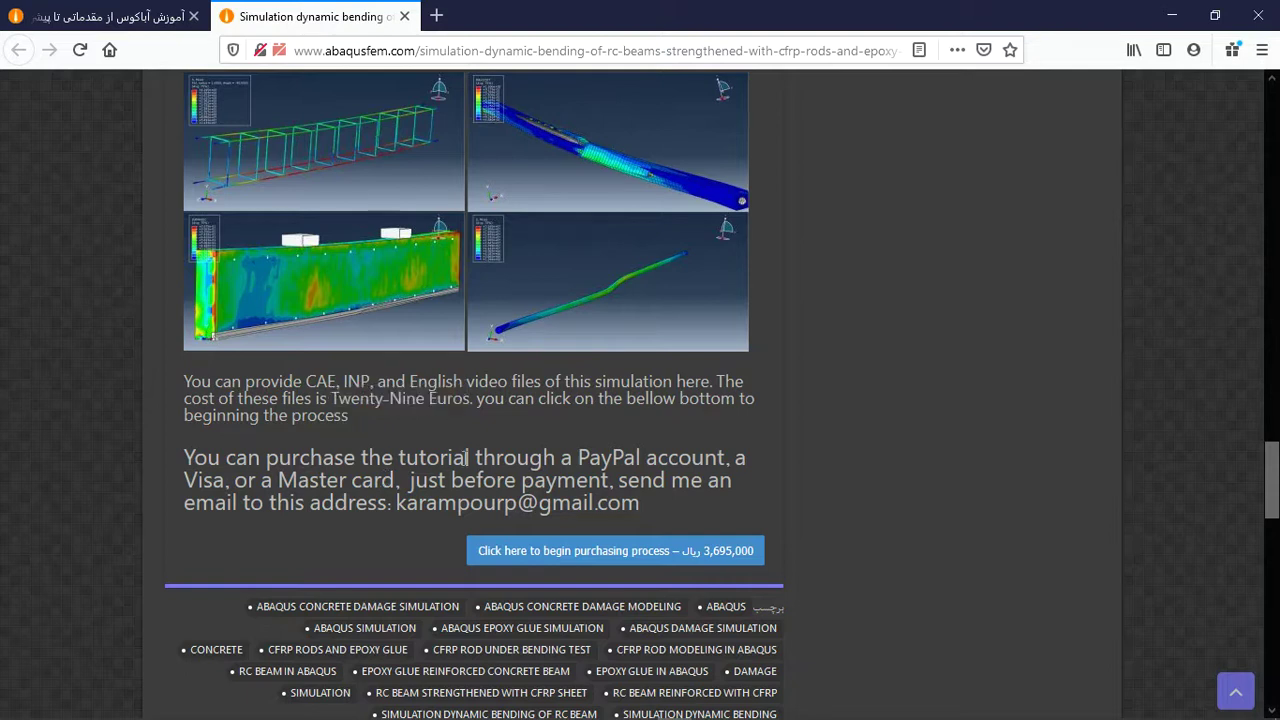